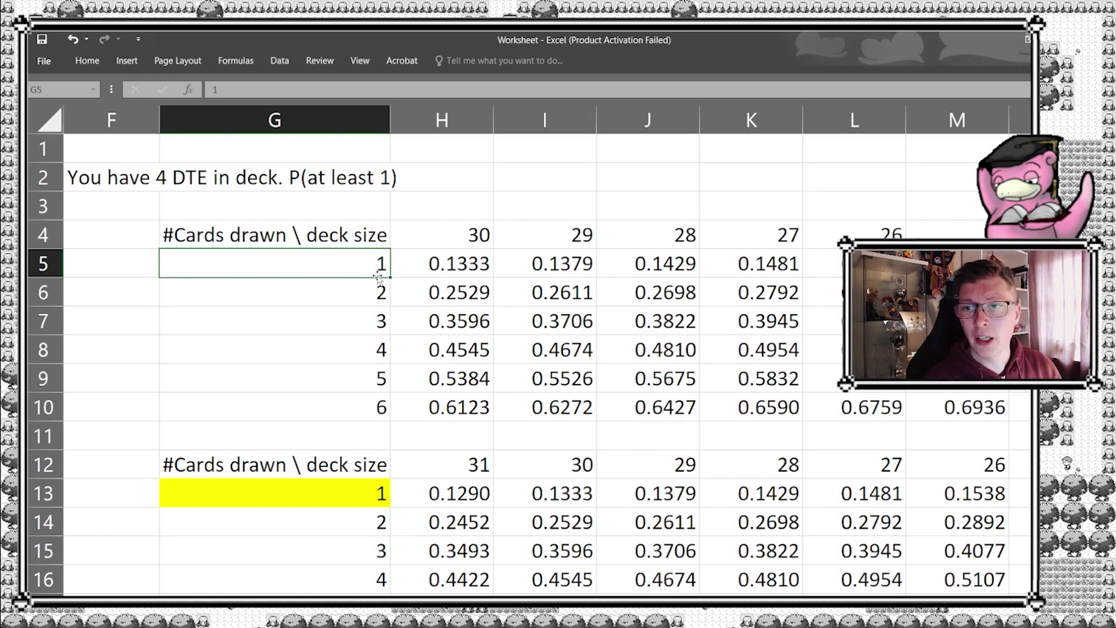
Look through the cards-drawn values 1 to 6 in column G of the table without Pal Pad
key("Down")
key("Down")
key("Down")
key("Down")
key("Down")
key("Up")
key("Up")
key("Up")
key("Up")
key("Up")
key("Up")
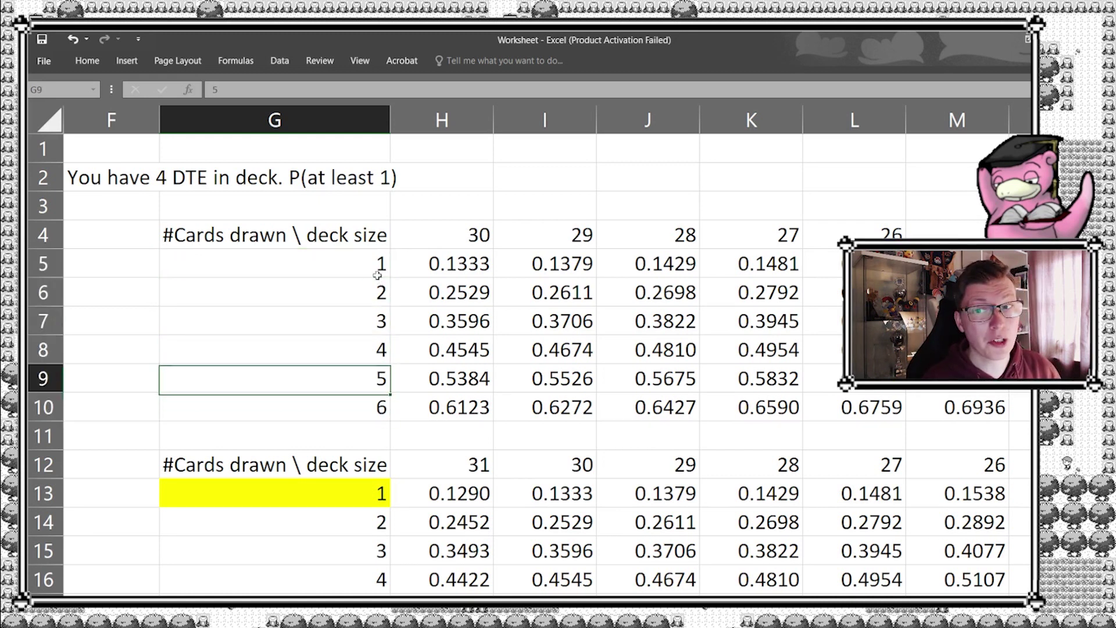
Follow the deck-size header in row 4 from 30 down to 4, past the table's far end
key("Right")
key("Right")
key("Right")
key("Right")
key("Right")
key("Right")
key("Right")
key("Right")
key("Right")
key("Right")
key("Right")
key("Right")
key("Right")
key("Right")
key("Right")
key("Right")
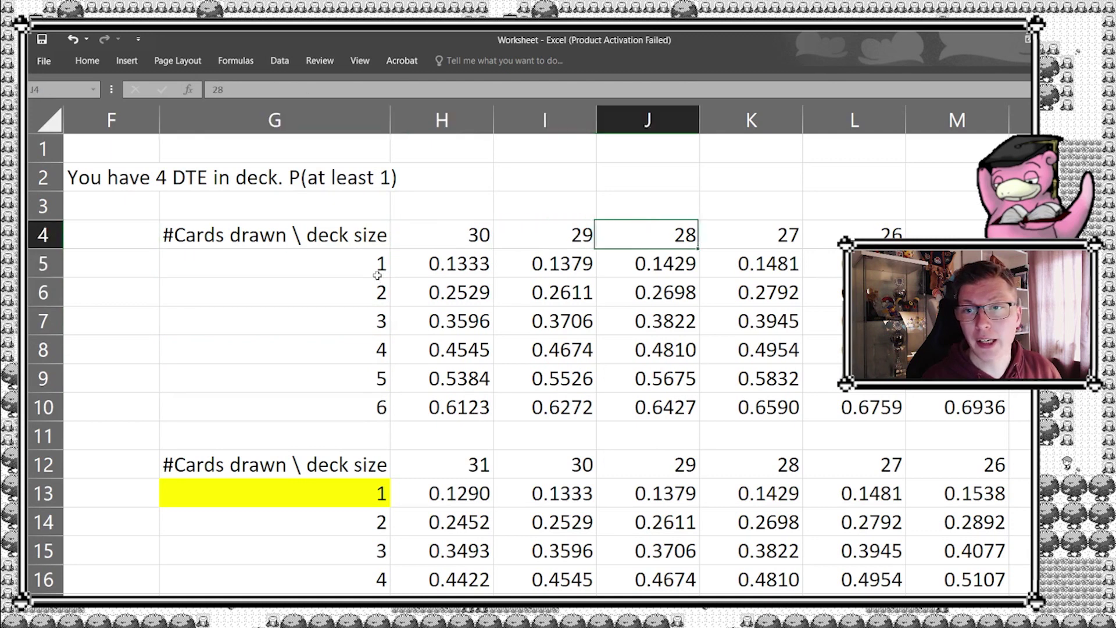
key("Right")
key("Right")
key("Right")
key("Right")
key("Right")
key("Right")
key("Right")
key("Right")
key("Right")
key("Right")
key("Right")
key("Right")
key("Right")
key("Right")
key("Right")
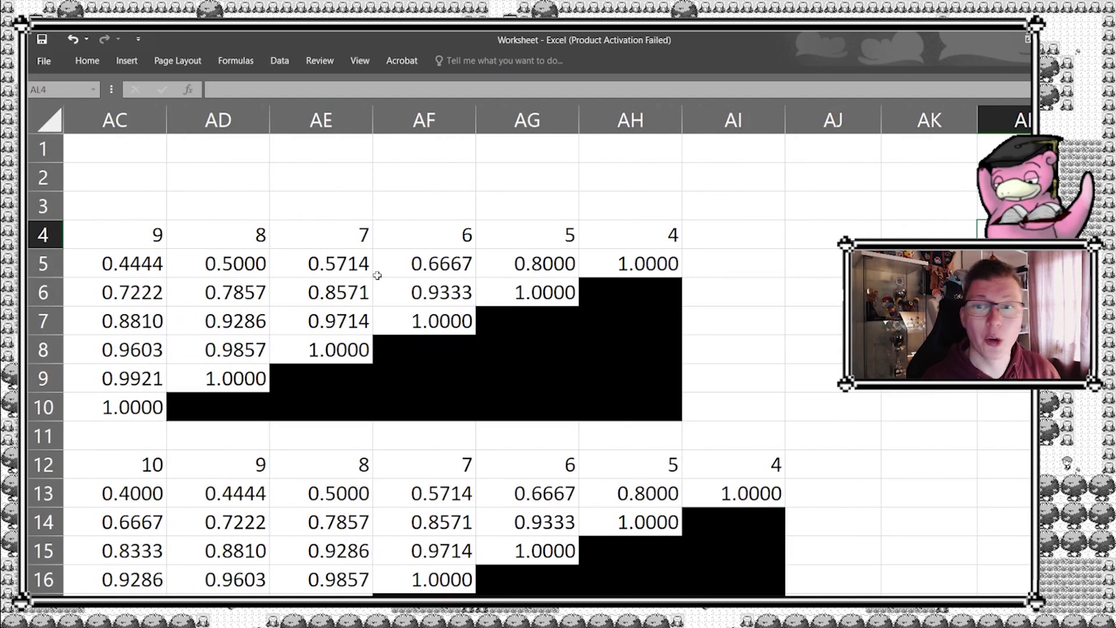
Go back along the row 4 deck sizes to the start of the table without Pal Pad
key("Left")
key("Left")
key("Left")
key("Left")
key("Left")
key("Left")
key("Left")
key("Left")
key("Left")
key("Left")
key("Left")
key("Left")
key("Left")
key("Right")
key("Right")
key("Right")
key("Right")
key("Right")
key("Right")
key("Left")
key("Left")
key("Left")
key("Left")
key("Left")
key("Left")
key("Left")
key("Left")
key("Left")
key("Left")
key("Left")
key("Left")
key("Left")
key("Left")
key("Left")
key("Left")
key("Left")
key("Left")
key("Left")
key("Left")
key("Left")
key("Left")
key("Left")
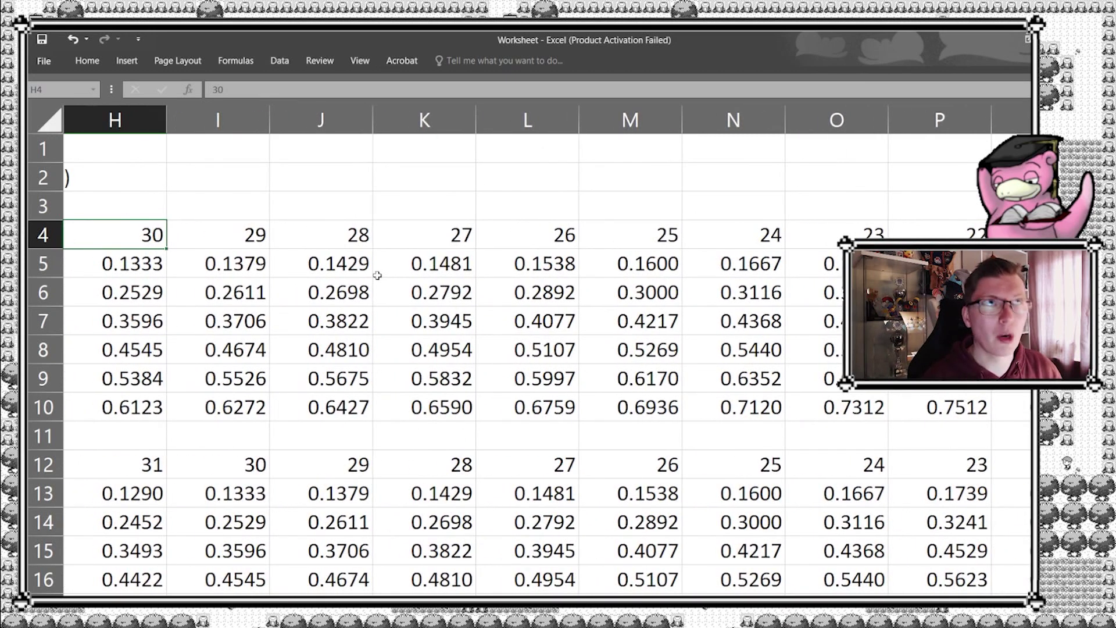
scroll(378, 275, "left", 3)
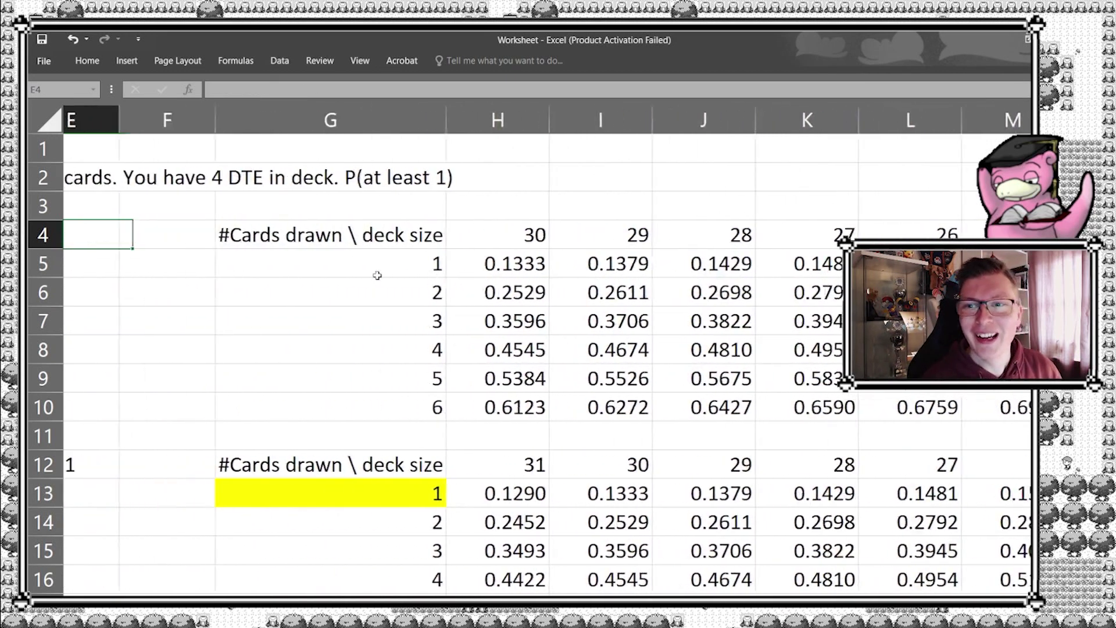
Examine the one-card-drawn probability formulas in row 5 across the deck sizes, starting at H5
key("Down")
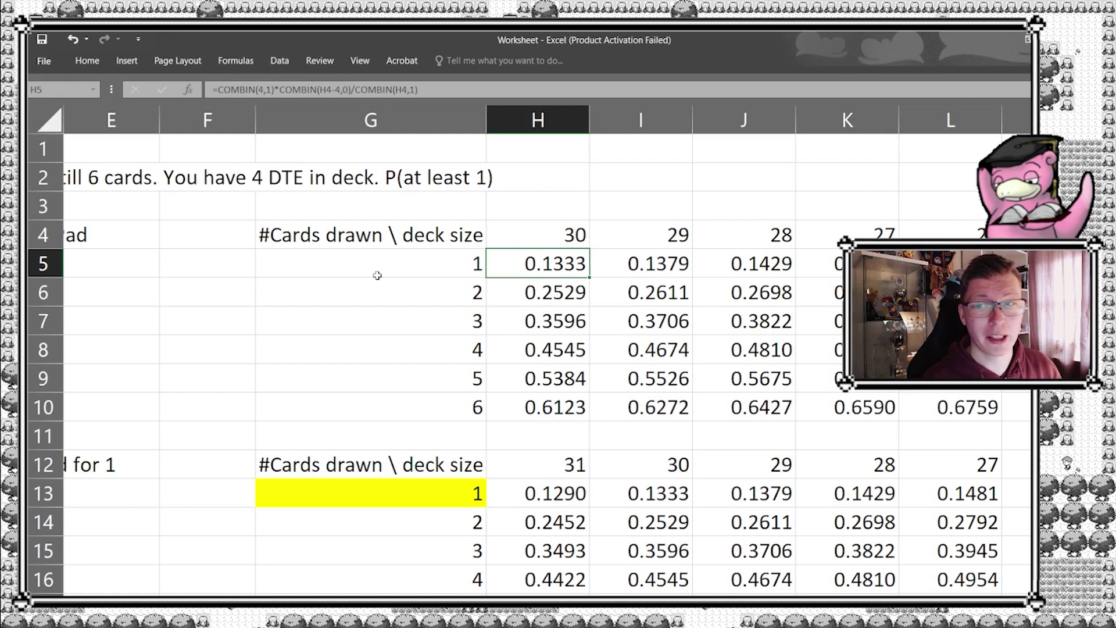
key("Right")
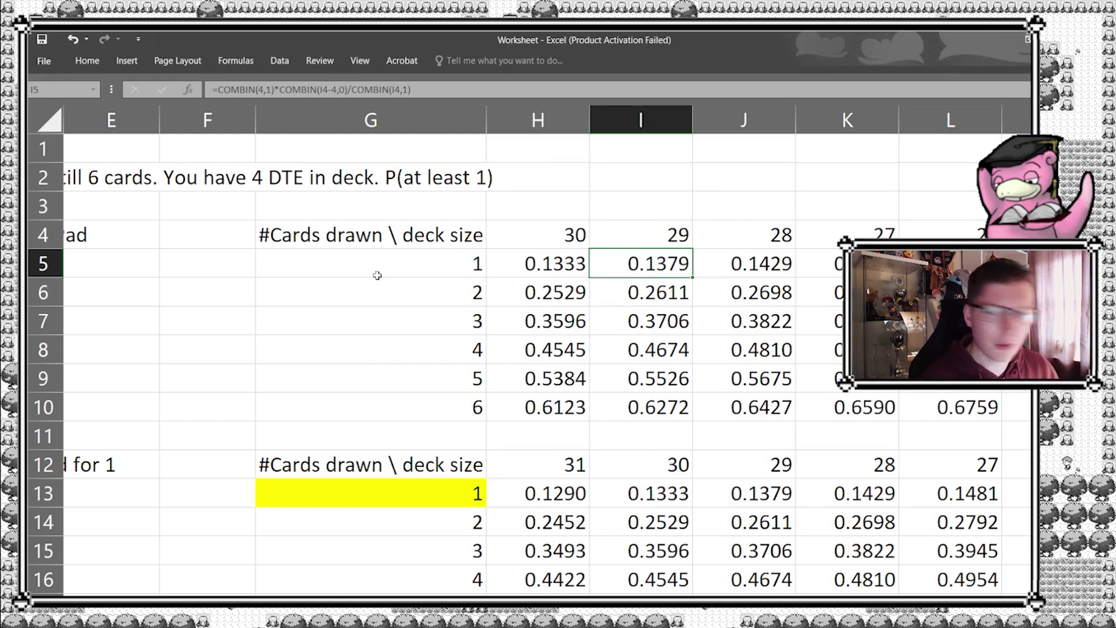
key("Right")
key("Right")
key("Right")
key("Right")
key("Right")
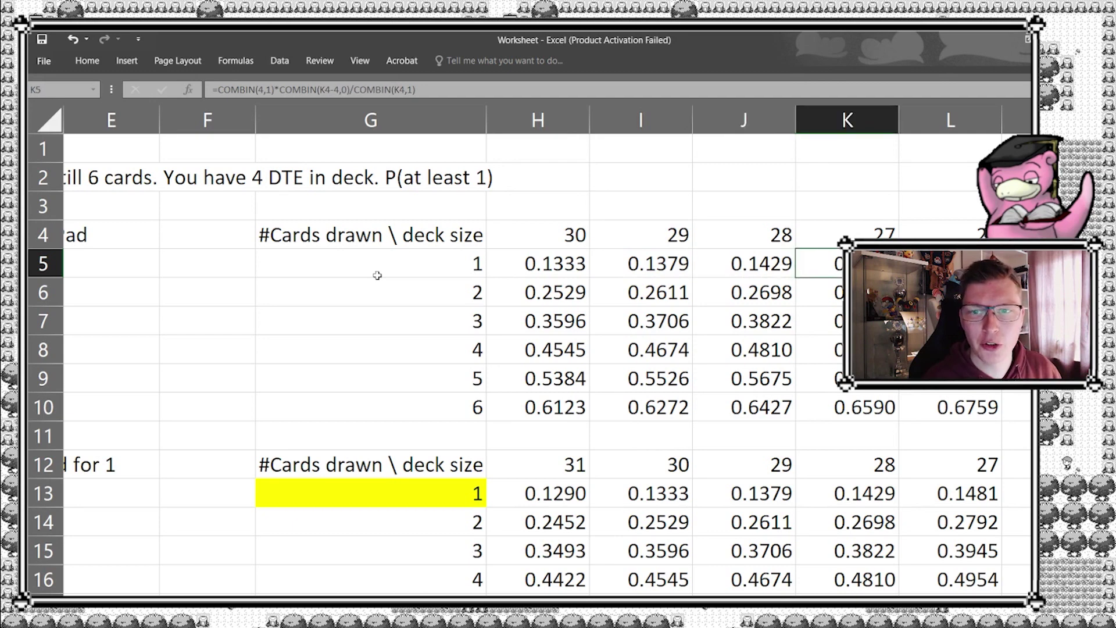
key("Right")
key("Right")
key("Right")
key("Right")
key("Right")
key("Right")
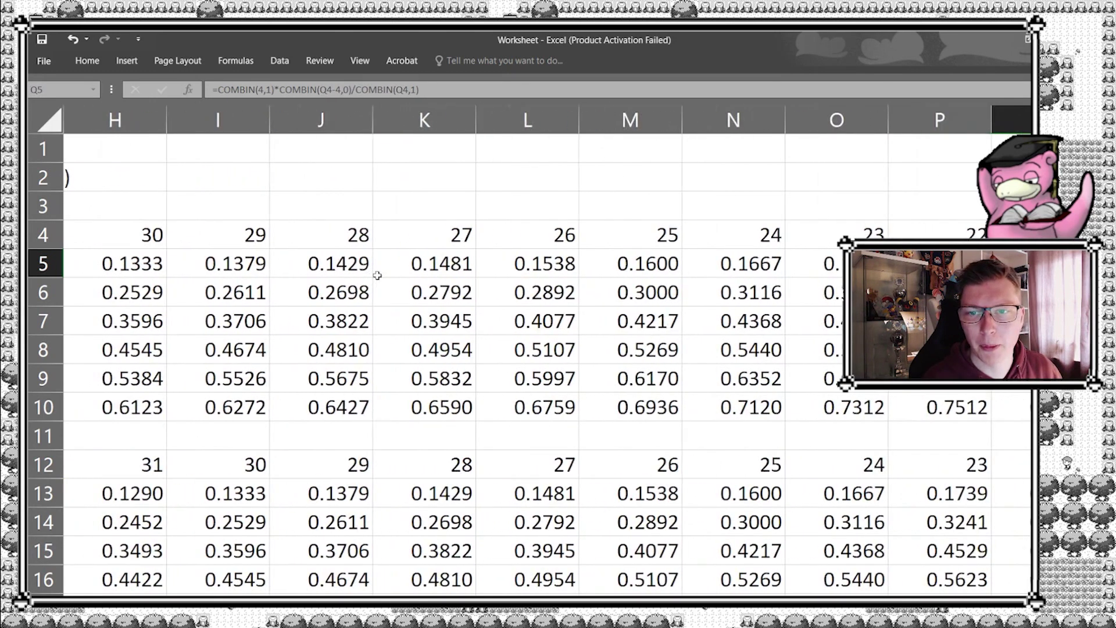
Review the Genesect V scenario description and the one-card row of the table without Pal Pad
key("Left")
key("Left")
key("Left")
key("Left")
key("Left")
key("Left")
key("Left")
key("Left")
key("Left")
key("Left")
key("Left")
key("Left")
key("Left")
key("Left")
key("Left")
key("Left")
key("Left")
key("Right")
key("Right")
key("Right")
key("Right")
key("Right")
key("Right")
key("Right")
key("Right")
key("Right")
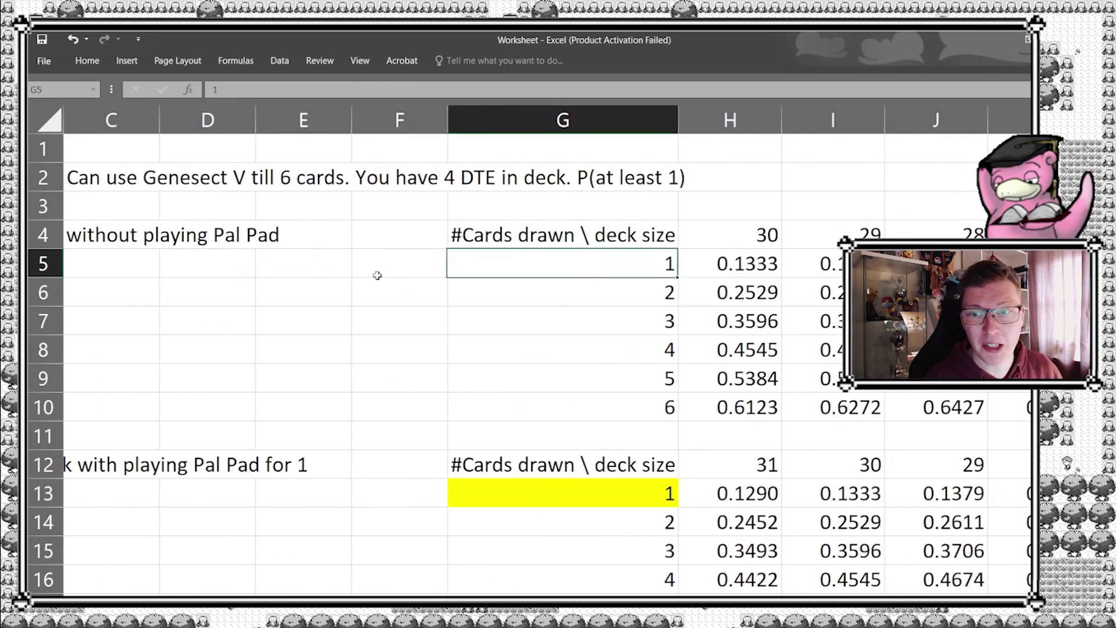
key("Left")
key("Left")
key("Left")
key("Left")
key("Left")
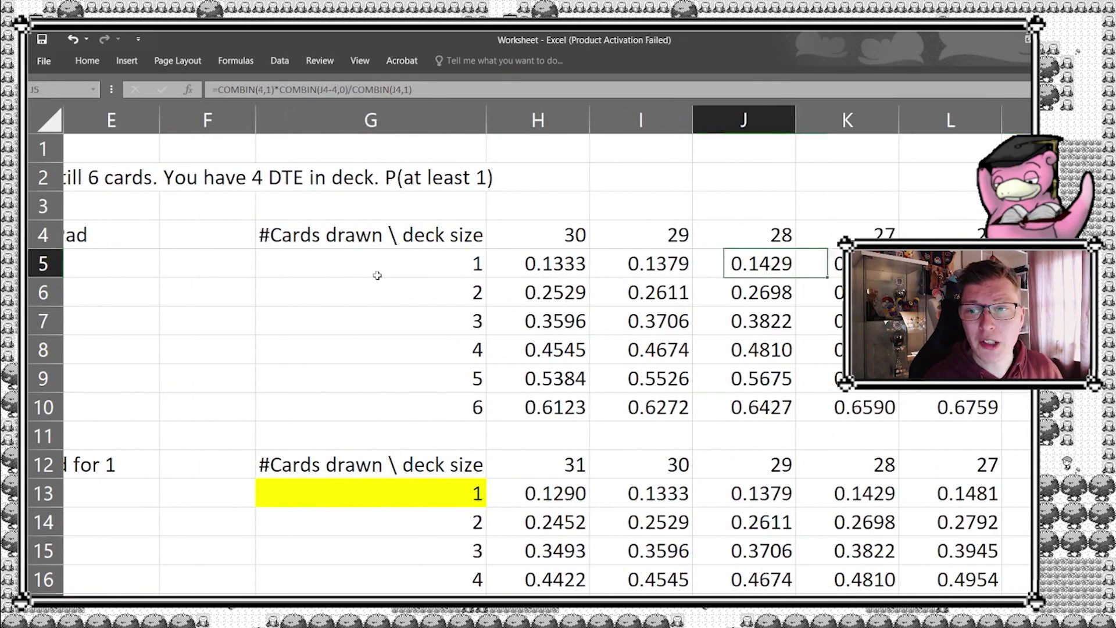
Go to the second table's header in row 12 and read its label about playing Pal Pad for 1
key("Down")
key("Down")
key("Down")
key("Down")
key("Down")
key("Down")
key("Down")
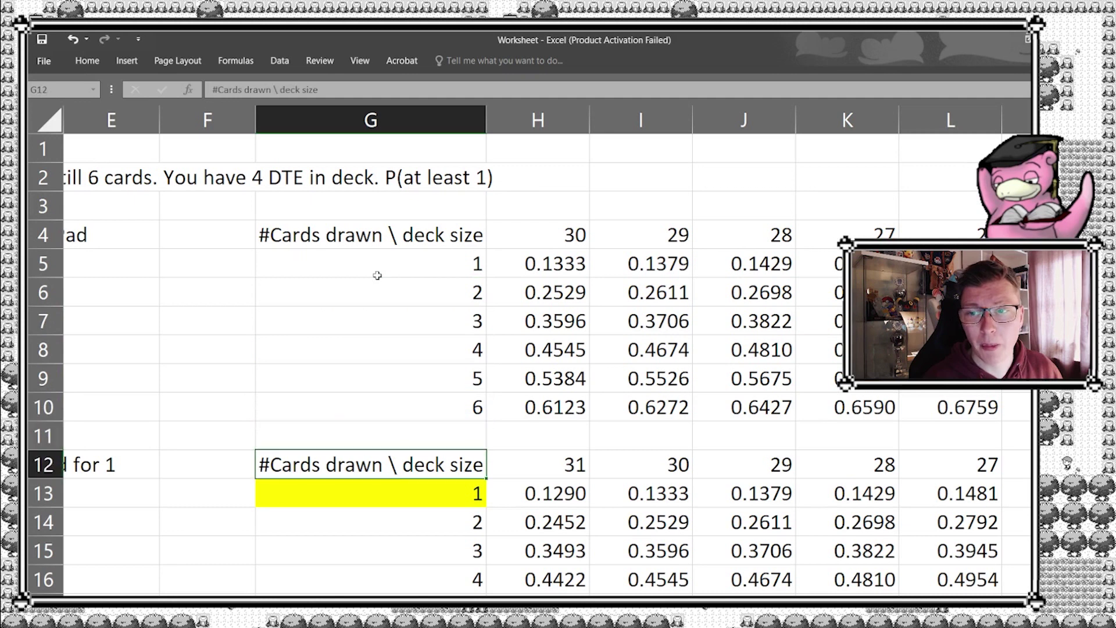
key("Left")
key("Left")
key("Left")
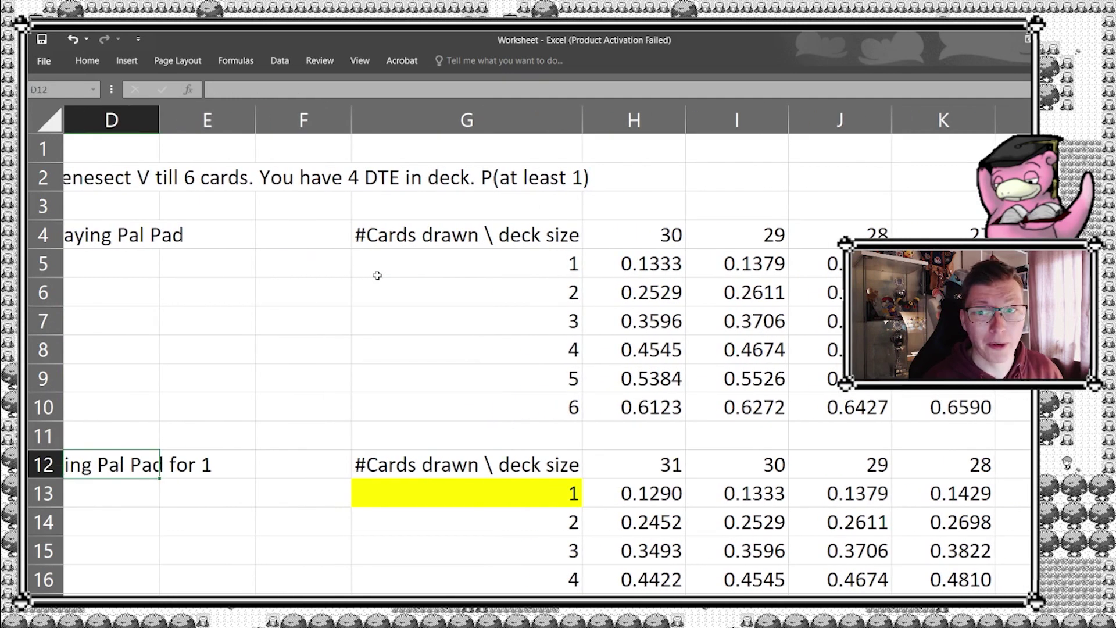
Examine the probabilities in the Pal Pad for 1 table, ending on the highlighted one-card row at G13
key("Right")
key("Right")
key("Right")
key("Right")
key("Right")
key("Right")
key("Down")
key("Down")
key("Down")
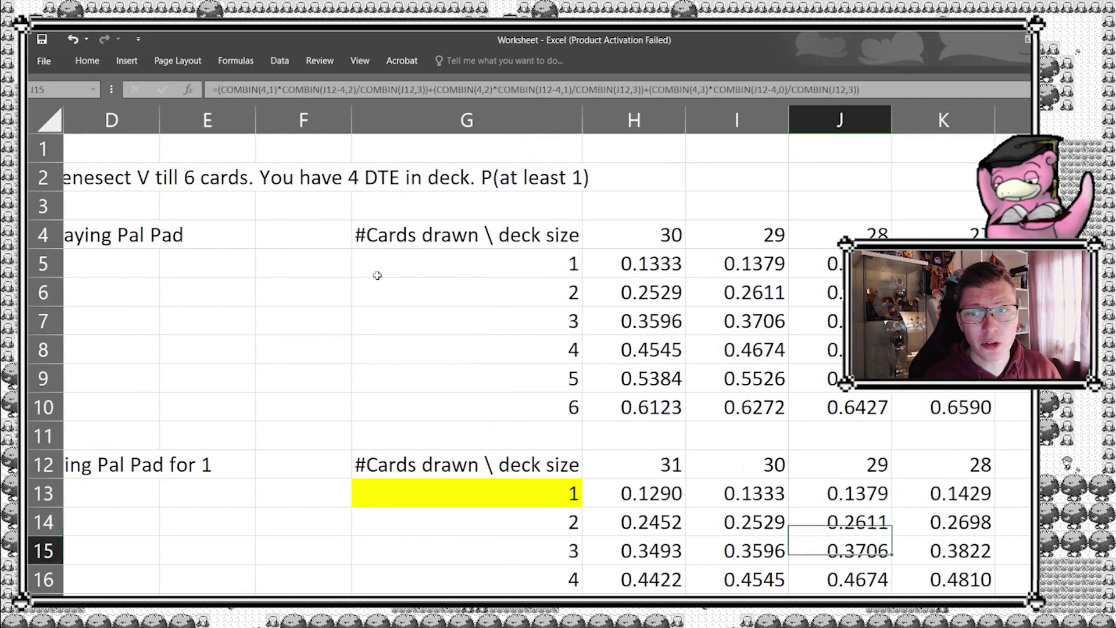
key("Down")
key("Down")
key("Down")
key("Up")
key("Up")
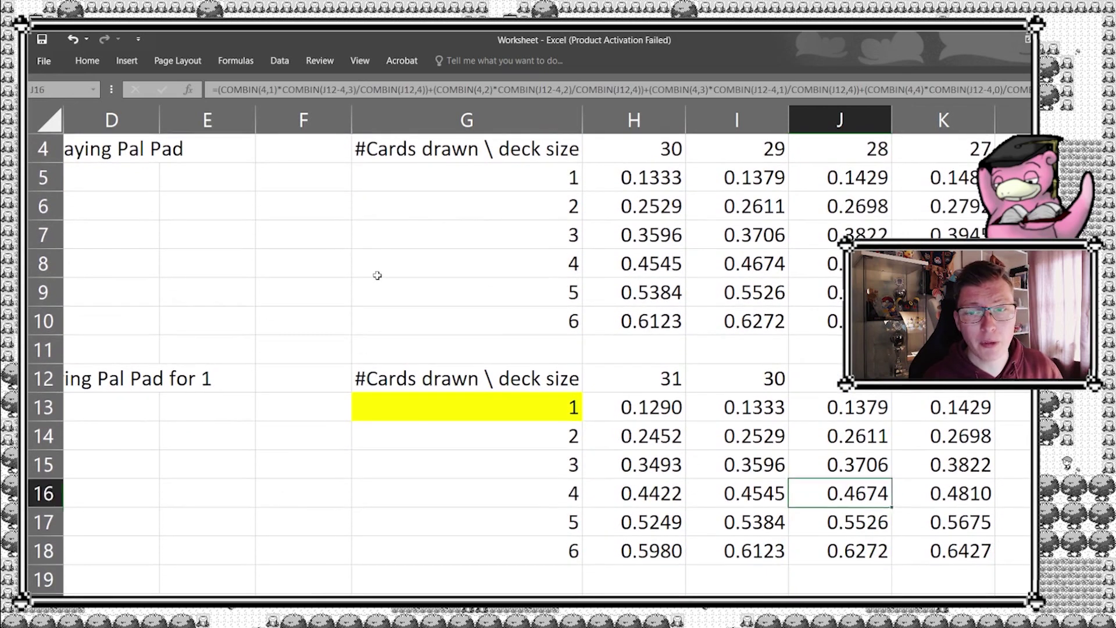
key("Up")
key("Left")
key("Left")
key("Up")
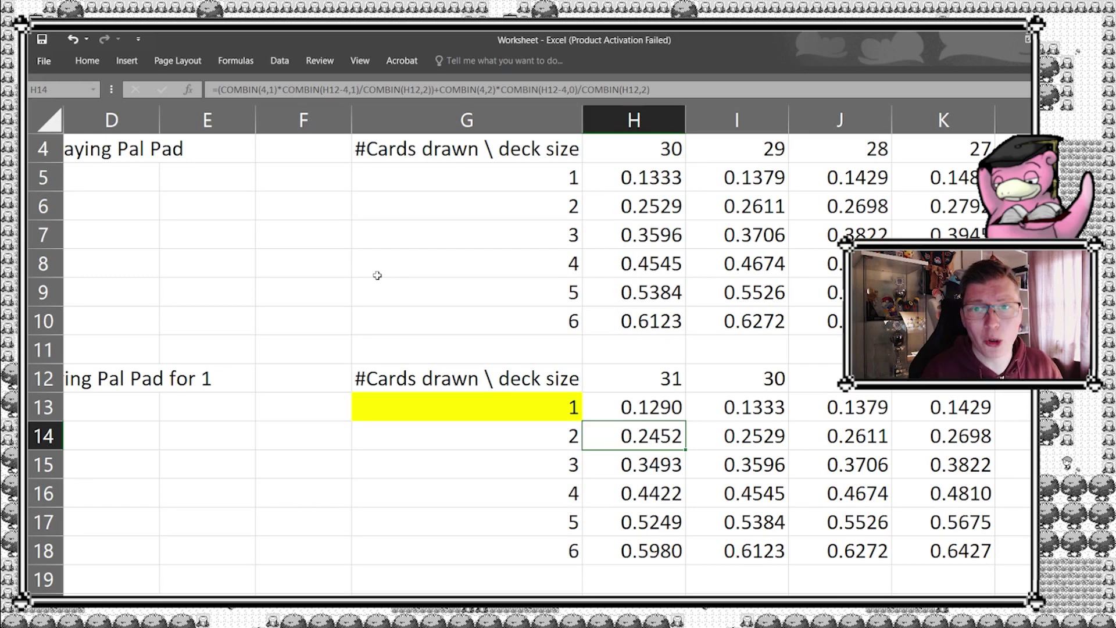
key("Left")
key("Up")
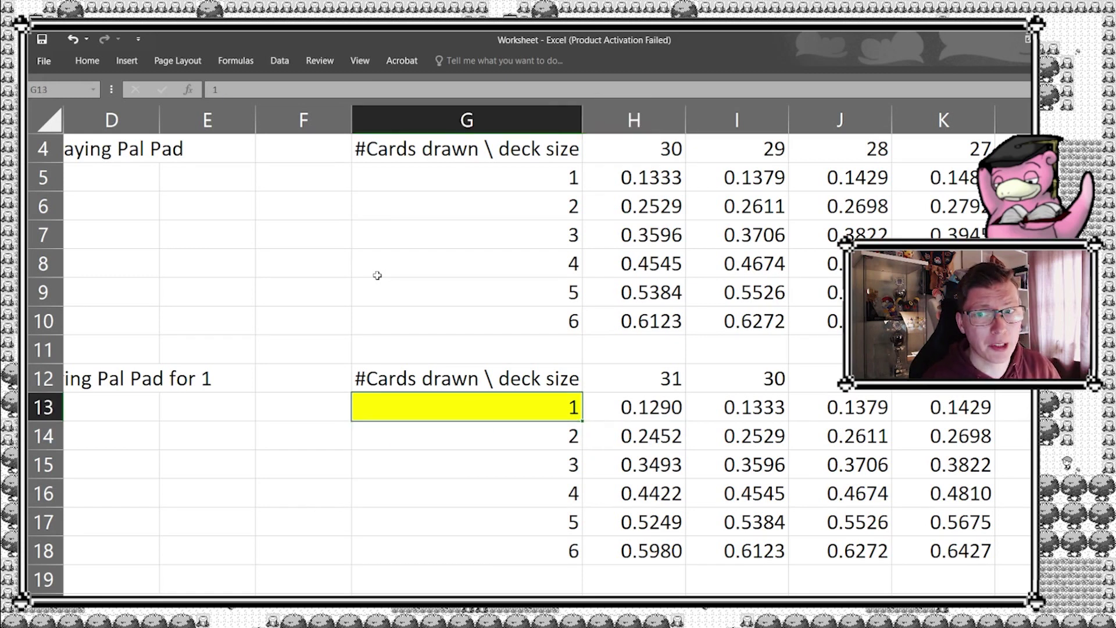
Examine the two-card probabilities in row 14 of the Pal Pad for 1 table, starting and ending at H14
key("Right")
key("Down")
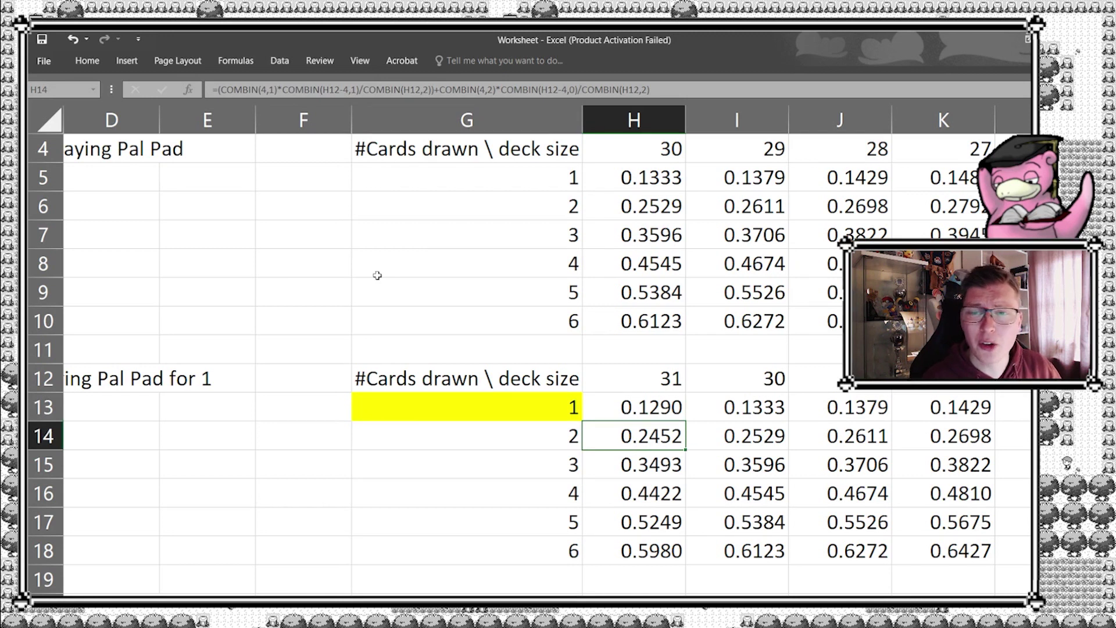
key("Right")
key("Right")
key("Right")
key("Left")
key("Left")
key("Left")
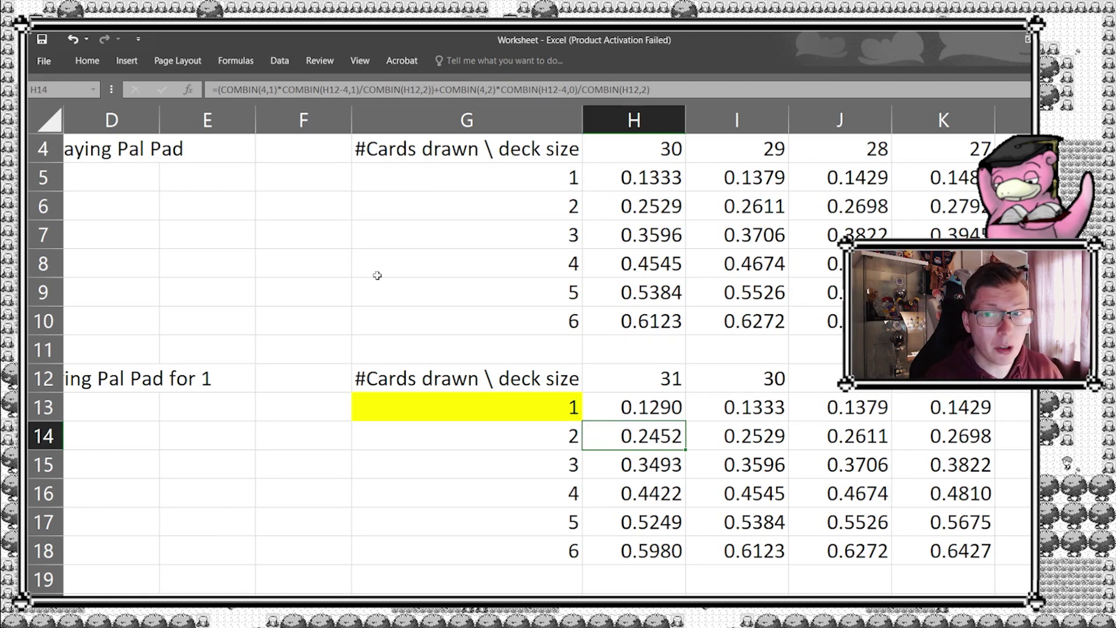
Compare the one-card probability without Pal Pad in H5 with the two-card probability for Pal Pad for 1 in H14
key("Up")
key("Up")
key("Up")
key("Up")
key("Up")
key("Up")
key("Up")
key("Up")
key("Up")
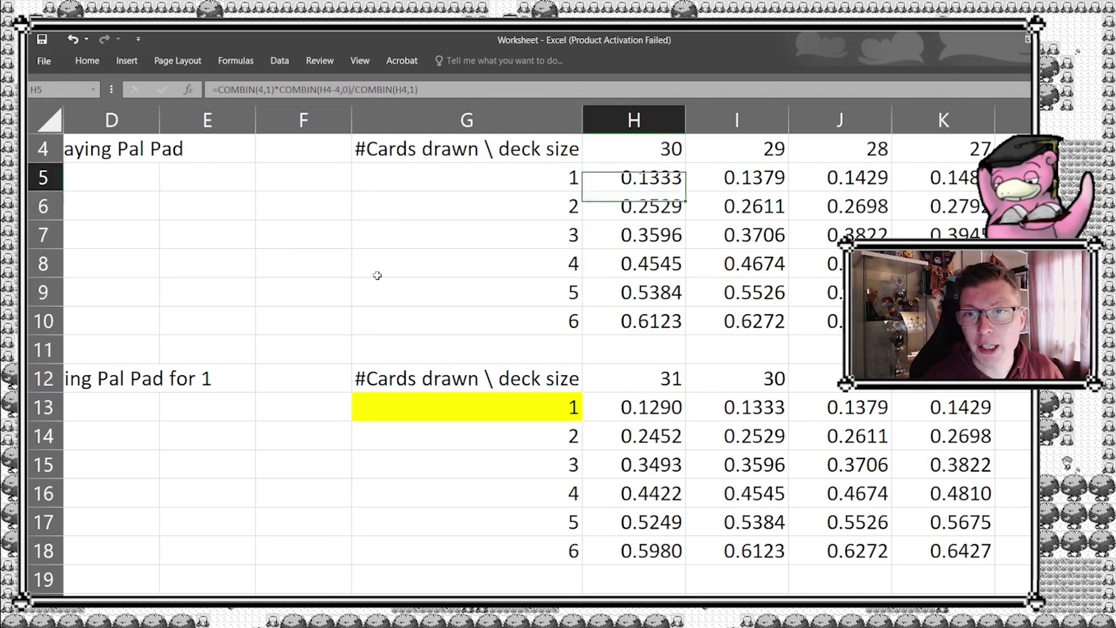
key("Down")
key("Down")
key("Down")
key("Down")
key("Down")
key("Down")
key("Down")
key("Down")
key("Down")
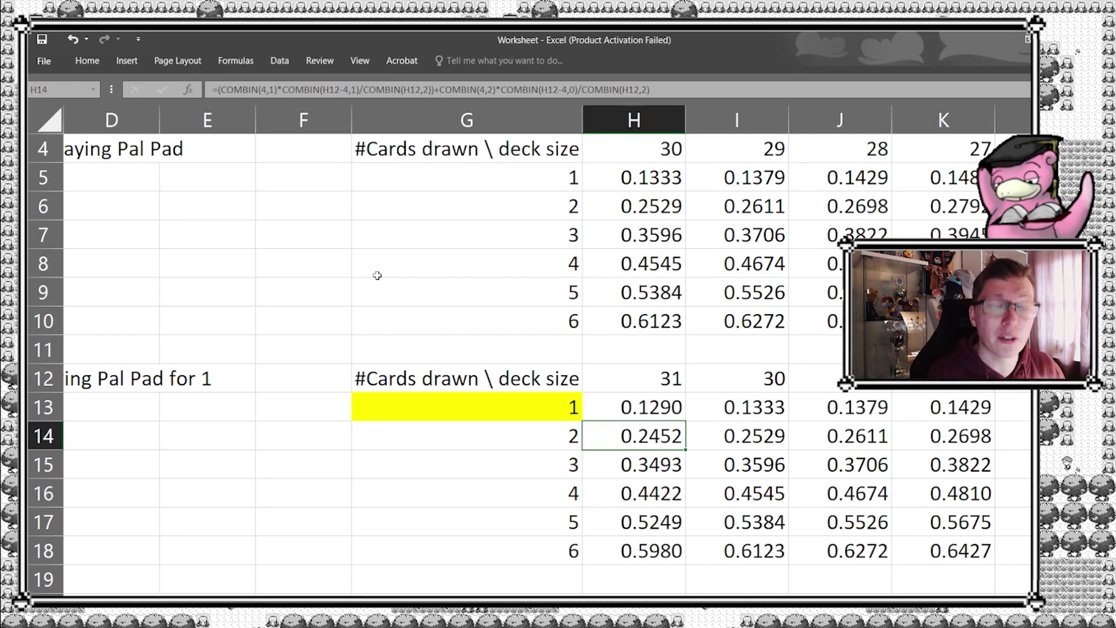
Go to the Pal Pad for 2 table and examine the first deck-size column in H, ending on the three-card row
key("Down")
key("Down")
key("Down")
key("Down")
key("Down")
key("Down")
key("Down")
key("Down")
key("Down")
key("Down")
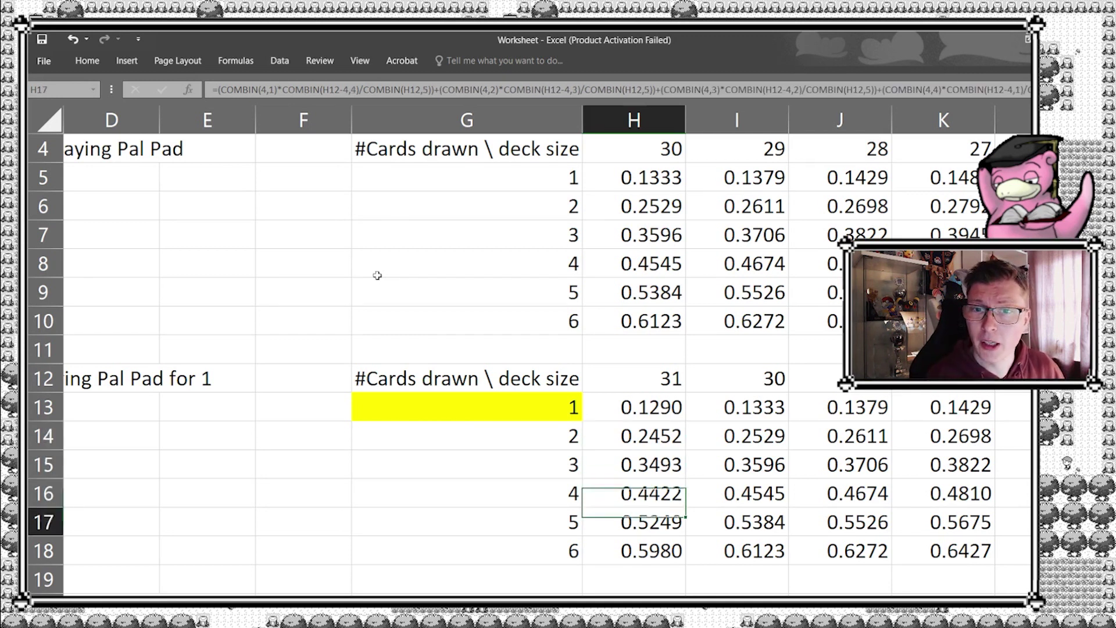
key("Down")
key("Down")
key("Down")
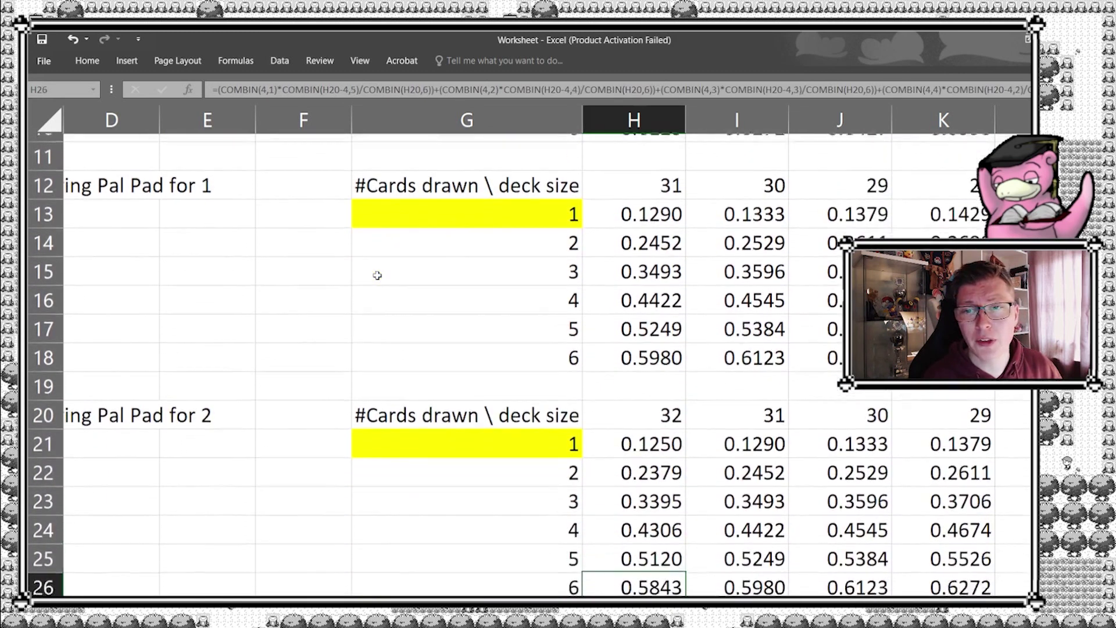
key("Up")
key("Up")
key("Up")
key("Up")
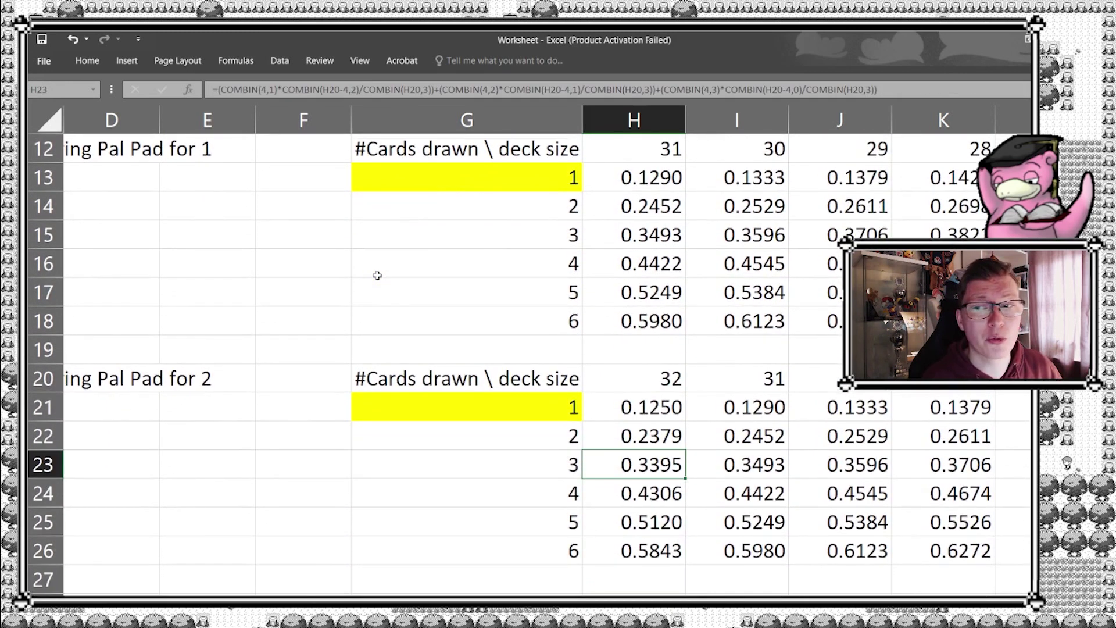
key("Up")
key("Up")
key("Down")
key("Down")
key("Down")
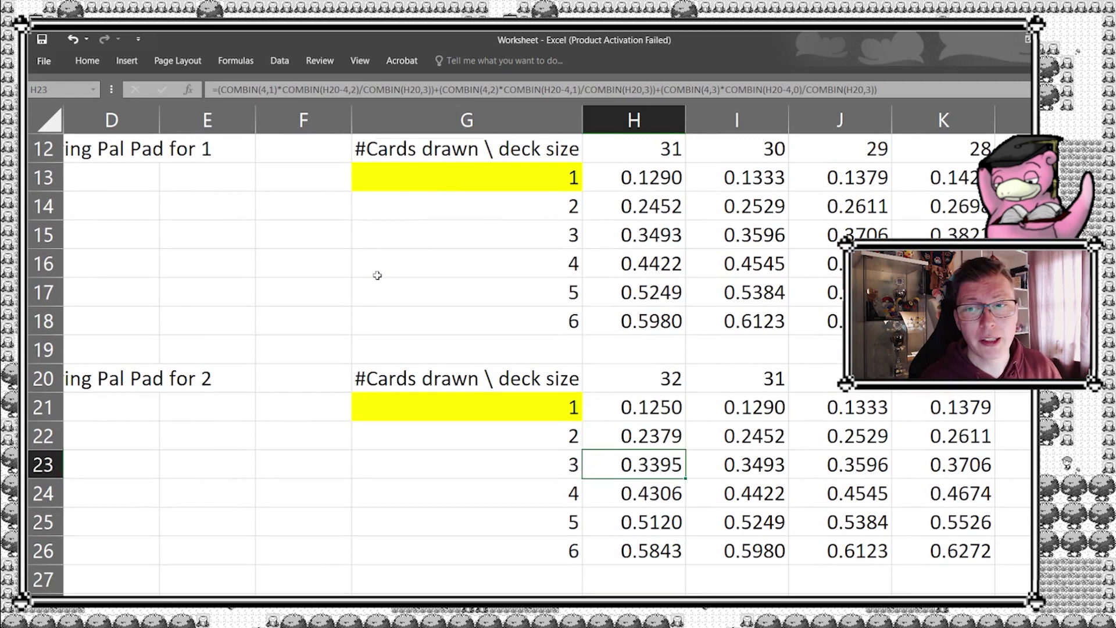
Review the two-card probabilities in row 22 of the Pal Pad for 2 table across all deck sizes, past the blacked-out cells
key("Up")
key("Up")
key("Right")
key("Right")
key("Right")
key("Right")
key("Right")
key("Right")
key("Right")
key("Right")
key("Right")
key("Right")
key("Right")
key("Right")
key("Right")
key("Right")
key("Right")
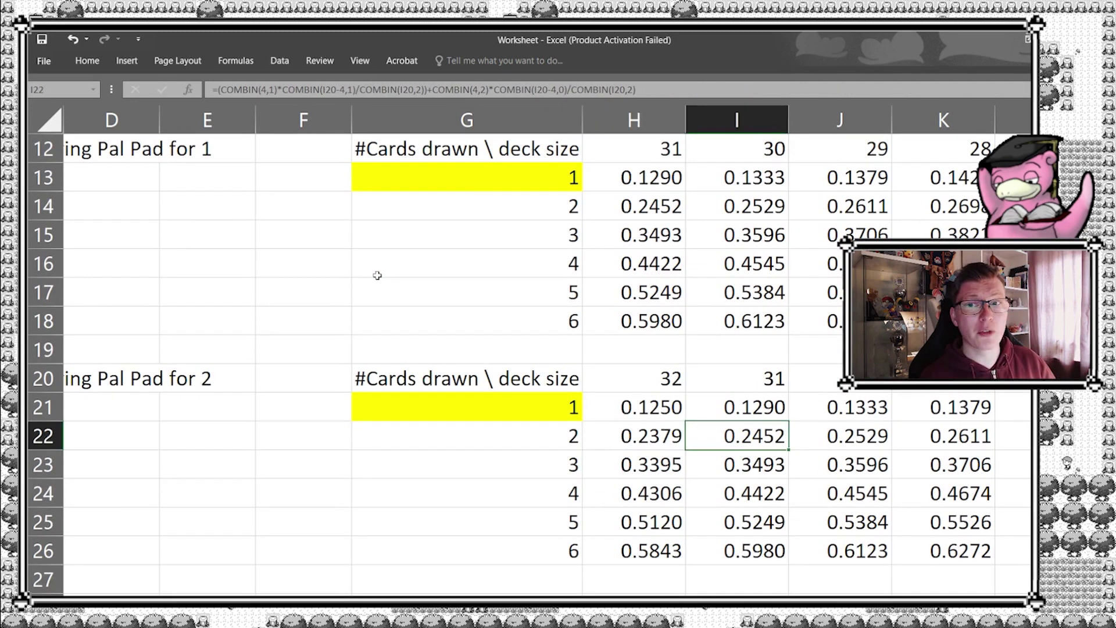
key("Right")
key("Right")
key("Right")
key("Right")
key("Right")
key("Right")
key("Right")
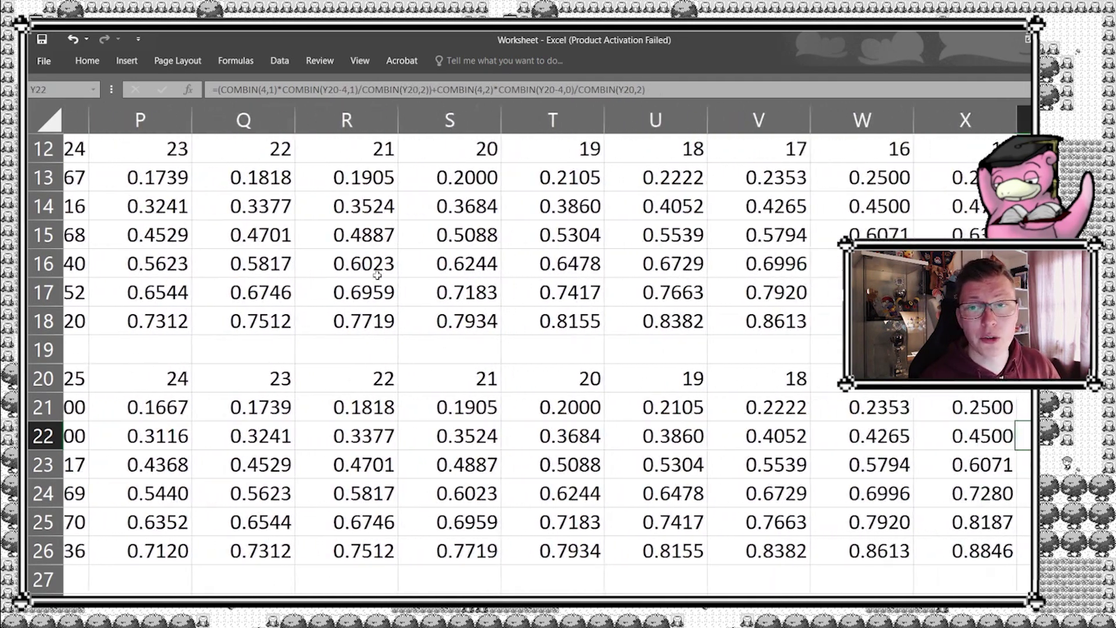
key("Right")
key("Right")
key("Right")
key("Right")
key("Right")
key("Right")
key("Right")
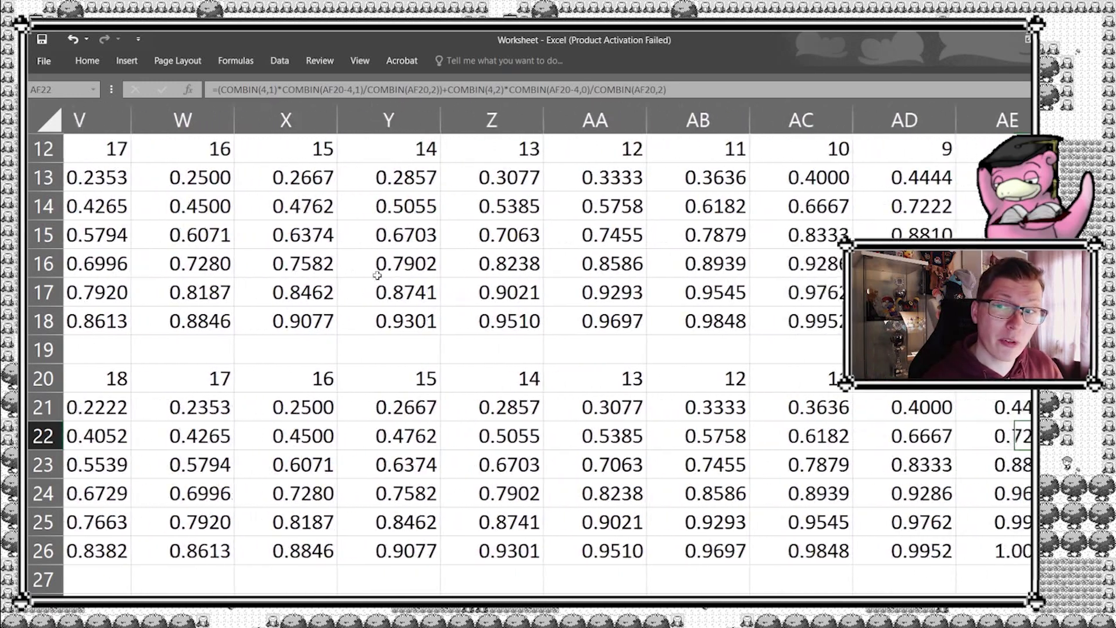
key("Right")
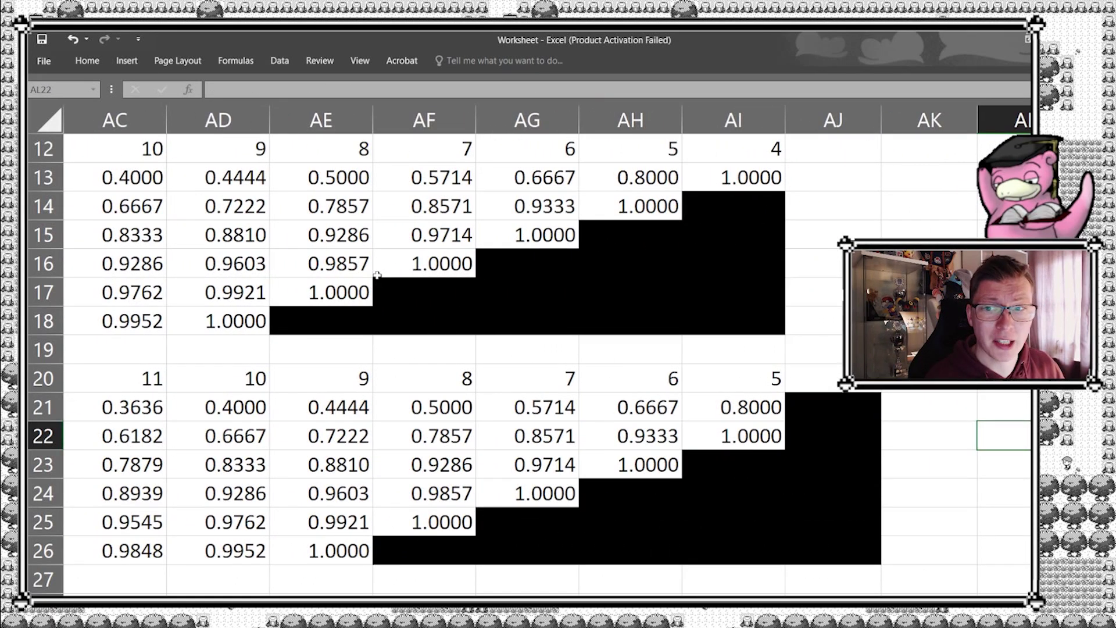
Return along row 22 to the first columns and read the label of the Pal Pad for 2 table
key("Left")
key("Left")
key("Left")
key("Left")
key("Left")
key("Left")
key("Left")
key("Left")
key("Left")
key("Left")
key("Left")
key("Left")
key("Left")
key("Left")
key("Left")
key("Left")
key("Left")
key("Left")
key("Left")
key("Left")
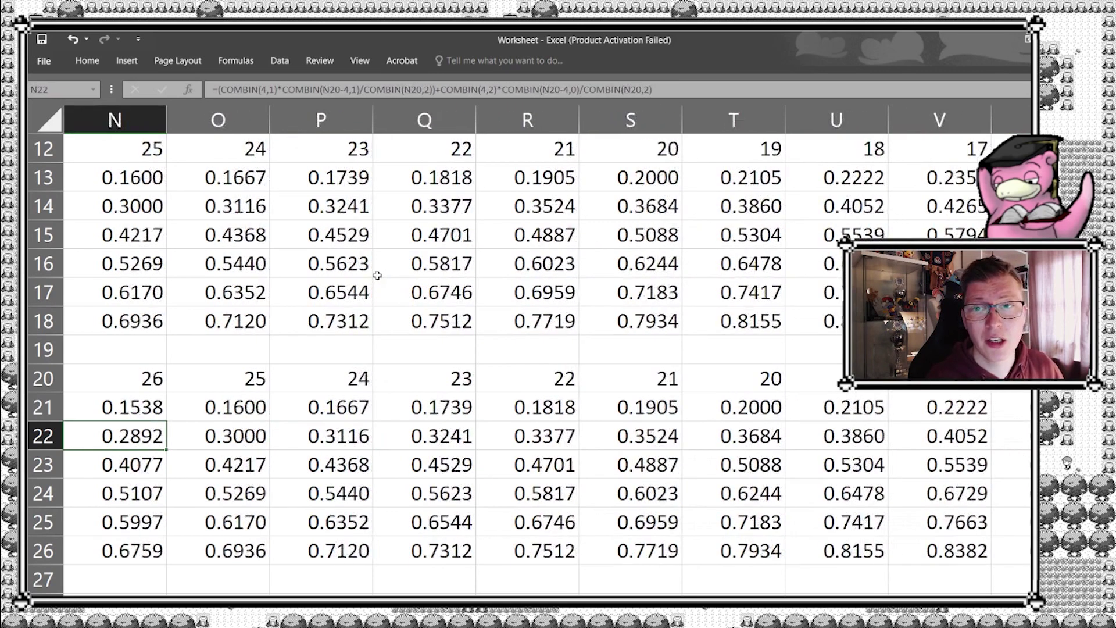
key("Left")
key("Left")
key("Left")
key("Left")
key("Left")
key("Left")
key("Left")
key("Left")
key("Left")
key("Right")
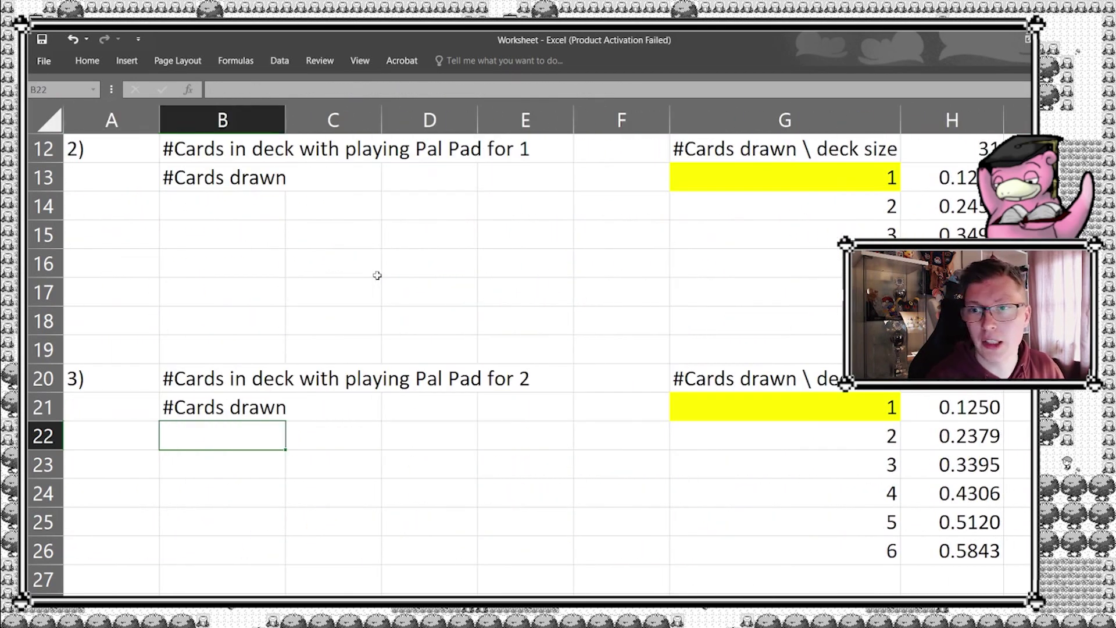
key("Left")
Go to the Diff 1 table in row 28 and read its row labels in column G through Drawing 6 vs 5
scroll(378, 275, "right", 5)
key("Right")
key("Left")
key("Left")
key("Left")
key("Left")
key("Down")
key("Down")
key("Down")
key("Down")
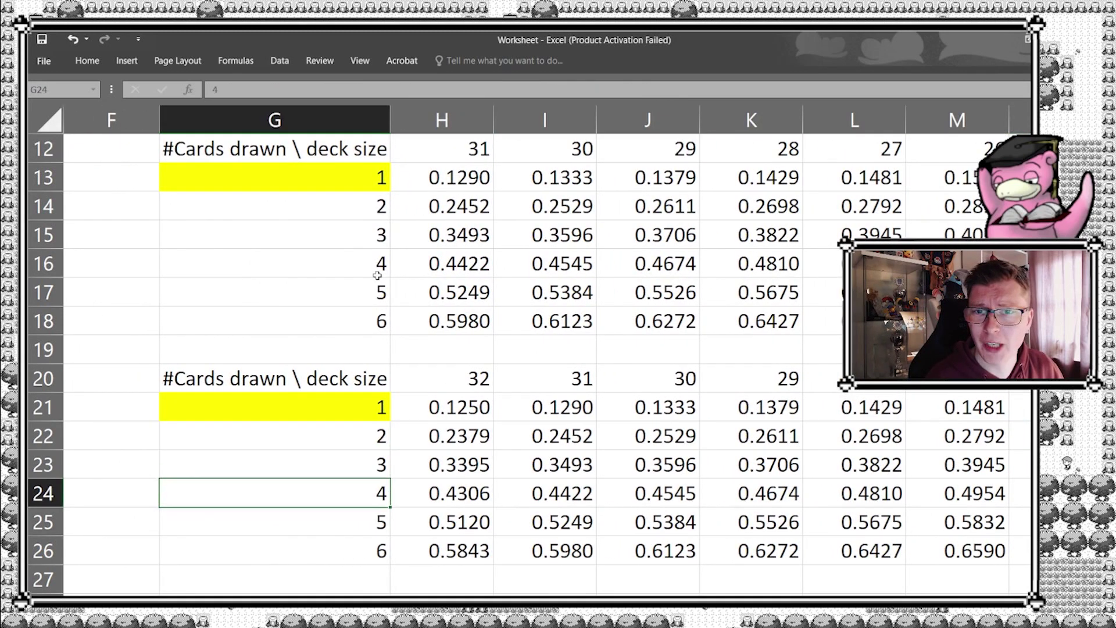
key("Down")
key("Down")
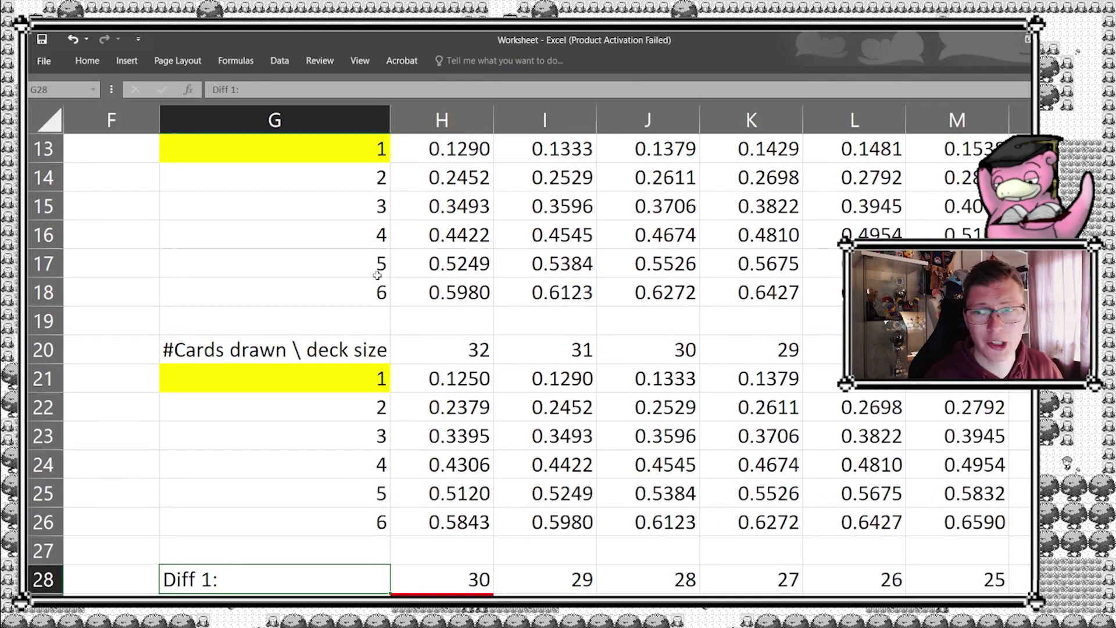
key("Down")
key("Down")
key("Down")
key("Down")
key("Down")
key("Down")
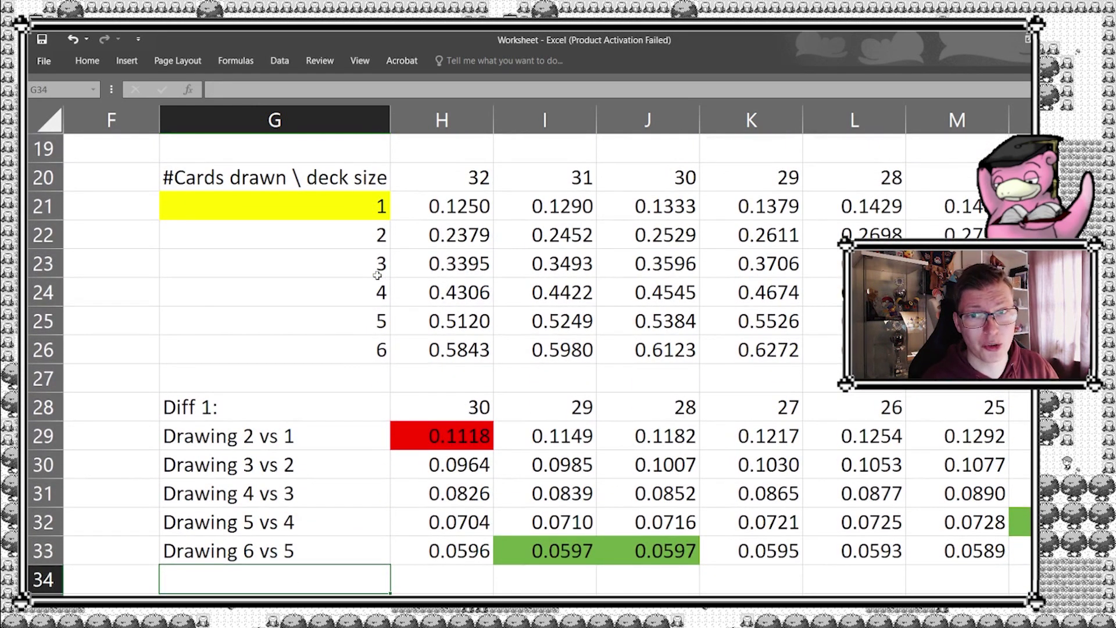
Examine the red Drawing 2 vs 1 difference in H29 and the green Drawing 6 vs 5 difference in I33
key("Right")
key("Up")
key("Up")
key("Up")
key("Up")
key("Up")
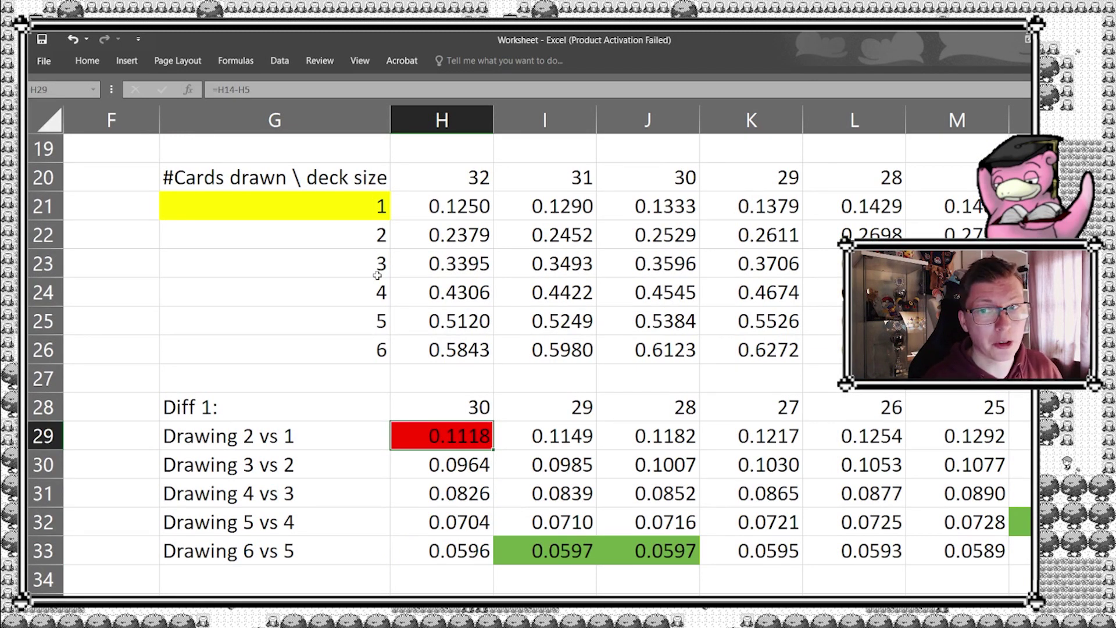
key("Down")
key("Down")
key("Down")
key("Down")
key("Right")
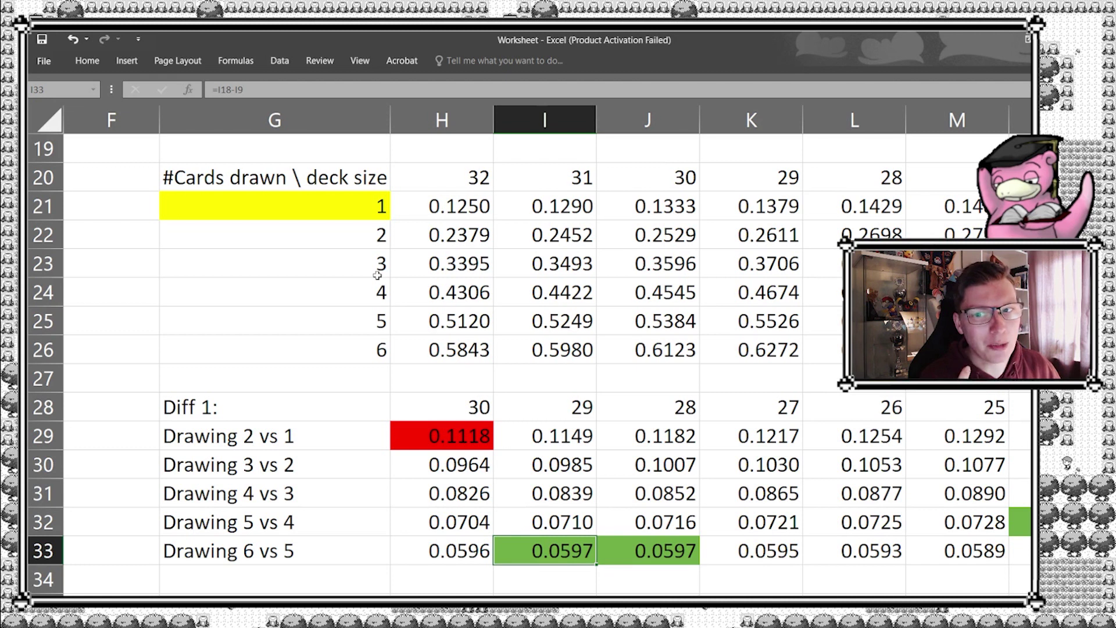
Go back to the Drawing 2 vs 1 row label in G29
key("Up")
key("Up")
key("Left")
key("Left")
key("Up")
key("Up")
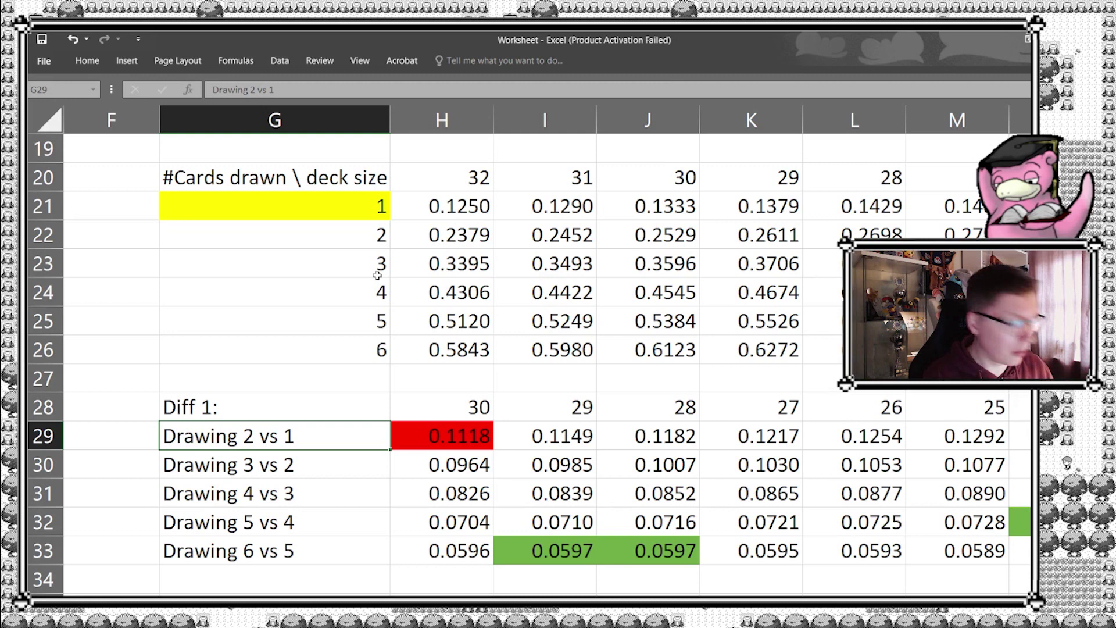
Follow the Drawing 2 vs 1 differences along row 29 from H29 to the green cells in AC29 and AD29
key("Right")
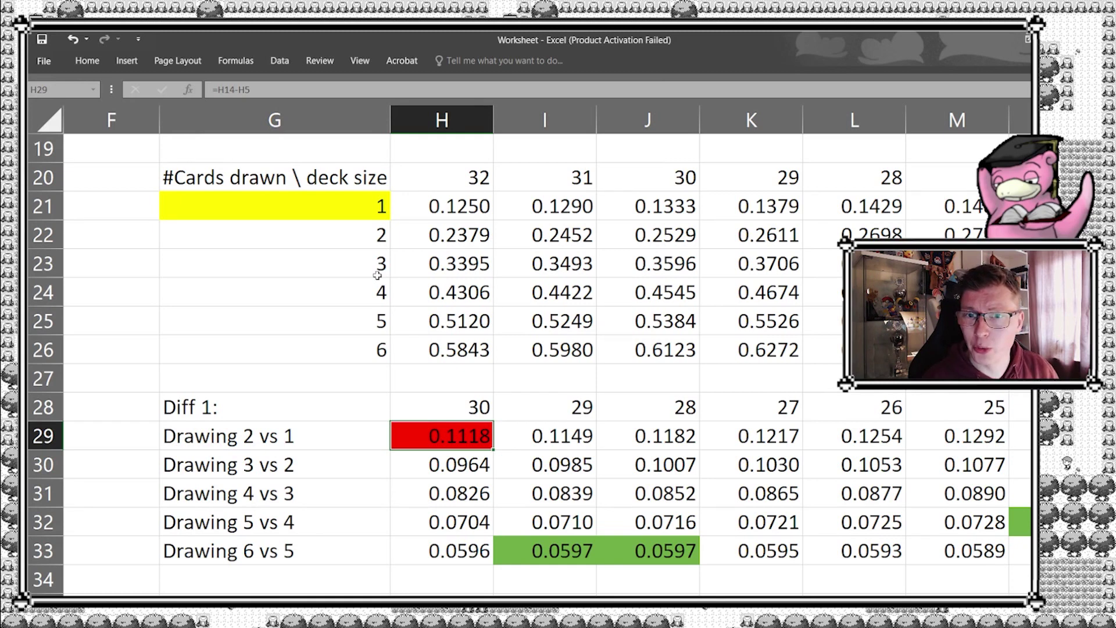
key("Right")
key("Right")
key("Right")
key("Right")
key("Right")
key("Right")
key("Right")
key("Right")
key("Right")
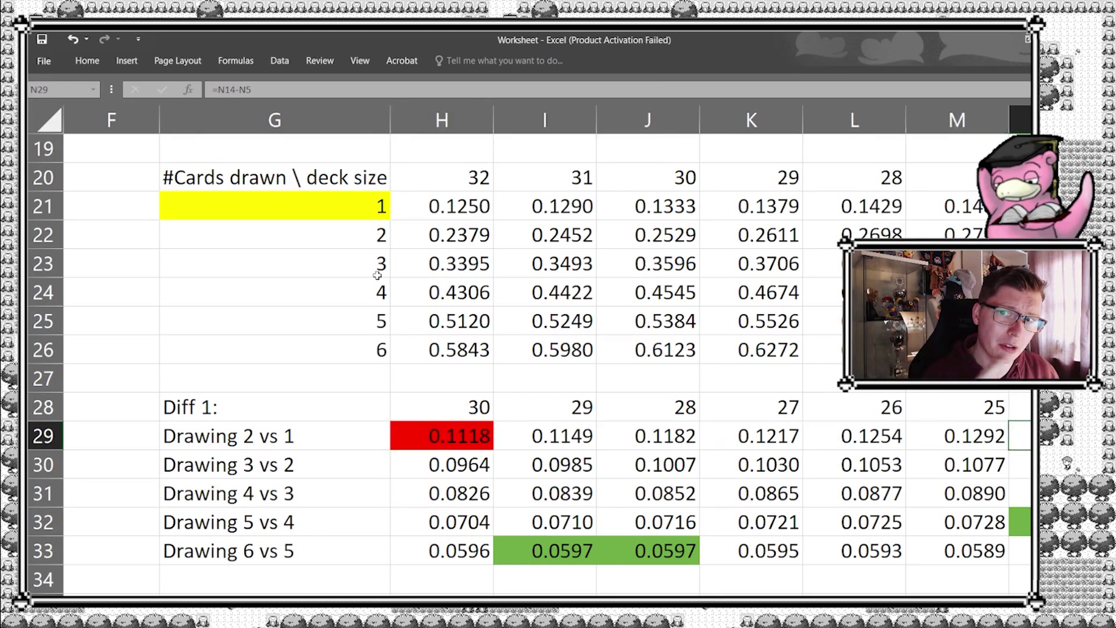
key("Right")
key("Right")
key("Right")
key("Right")
key("Right")
key("Right")
key("Right")
key("Right")
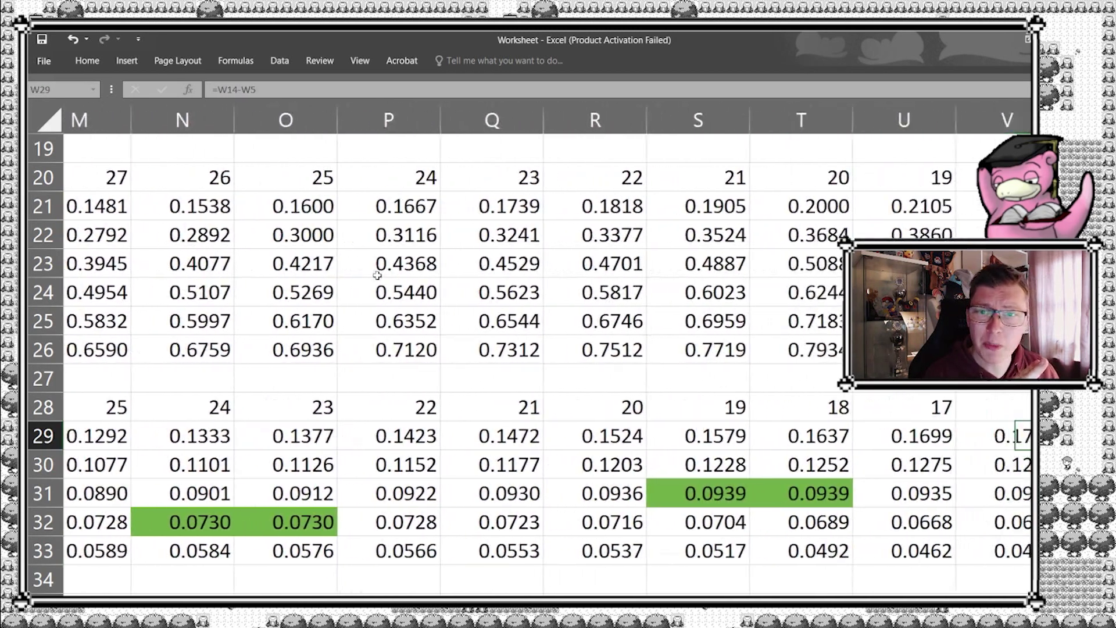
key("Right")
key("Right")
key("Right")
key("Right")
key("Right")
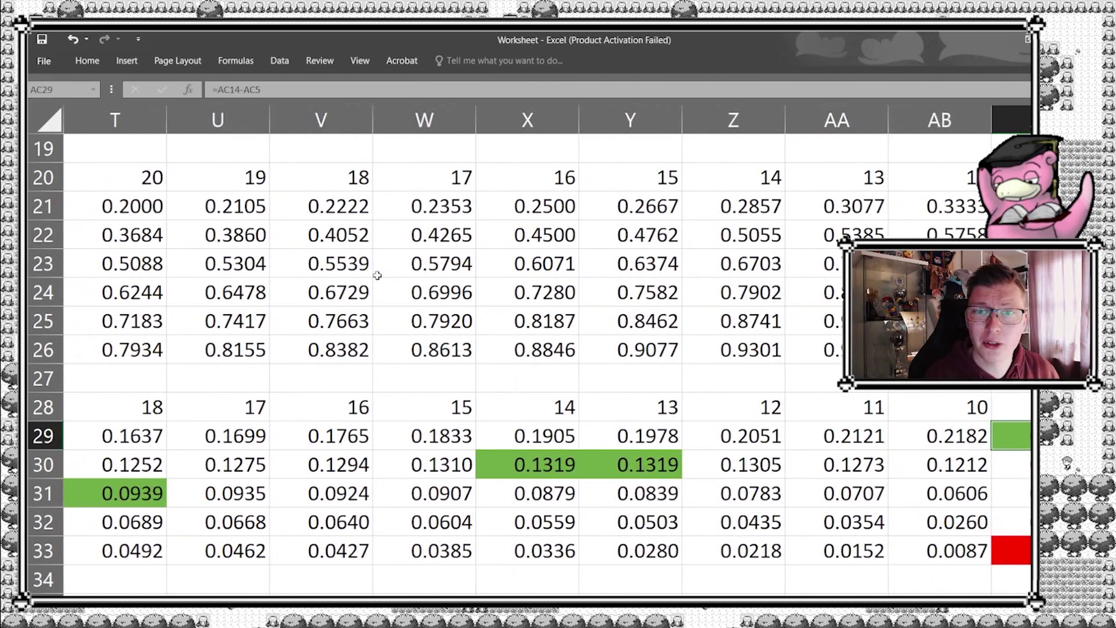
key("Right")
key("Left")
key("Left")
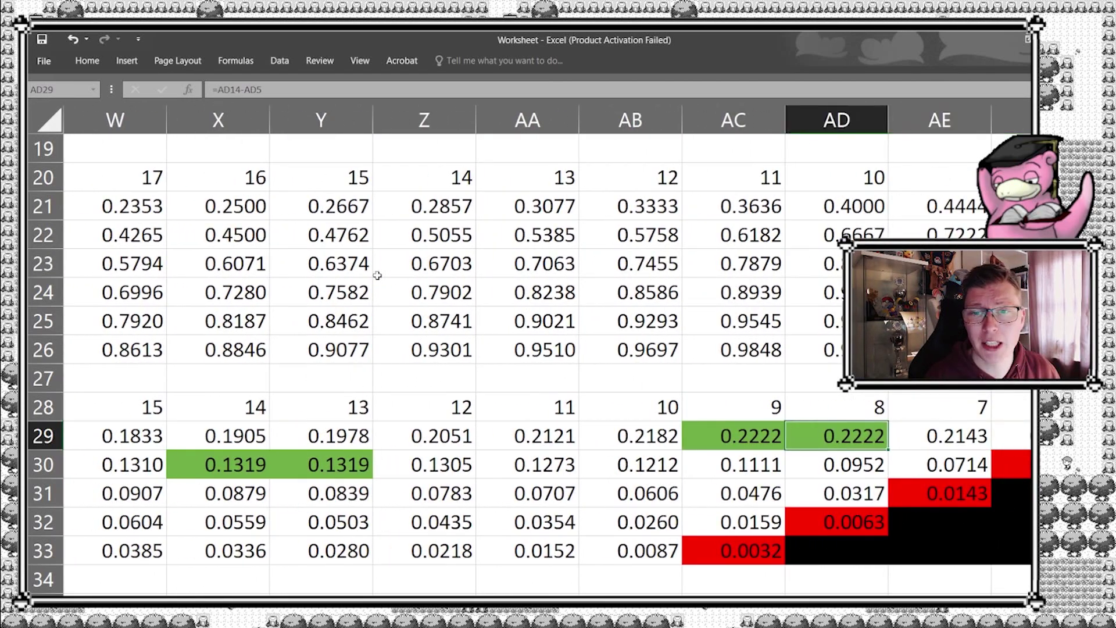
Continue along the Drawing 2 vs 1 row past deck size 5 to the blacked-out cell AH29
key("Right")
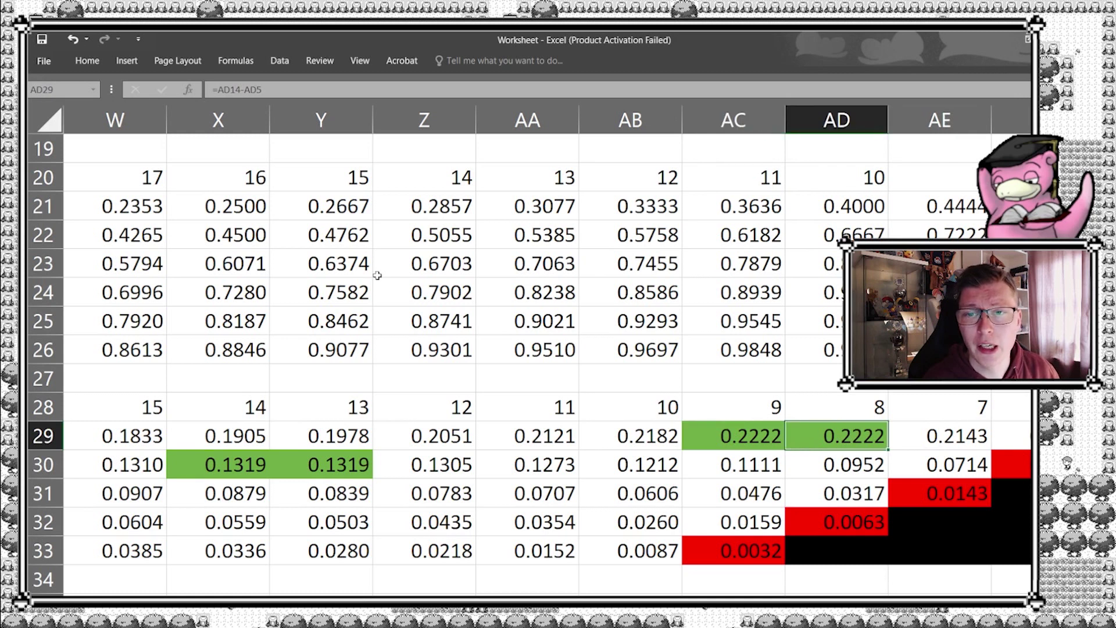
key("Right")
key("Right")
key("Right")
key("Right")
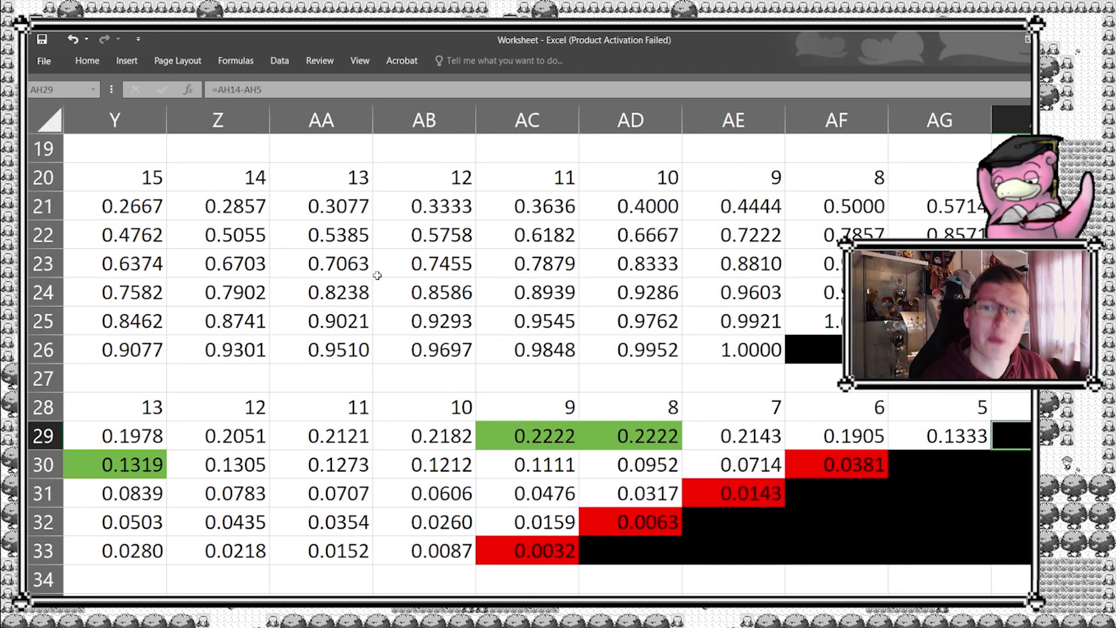
Go back through the green Drawing 2 vs 1 differences and examine the deck size 10 value in AB29
key("Left")
key("Left")
key("Left")
key("Left")
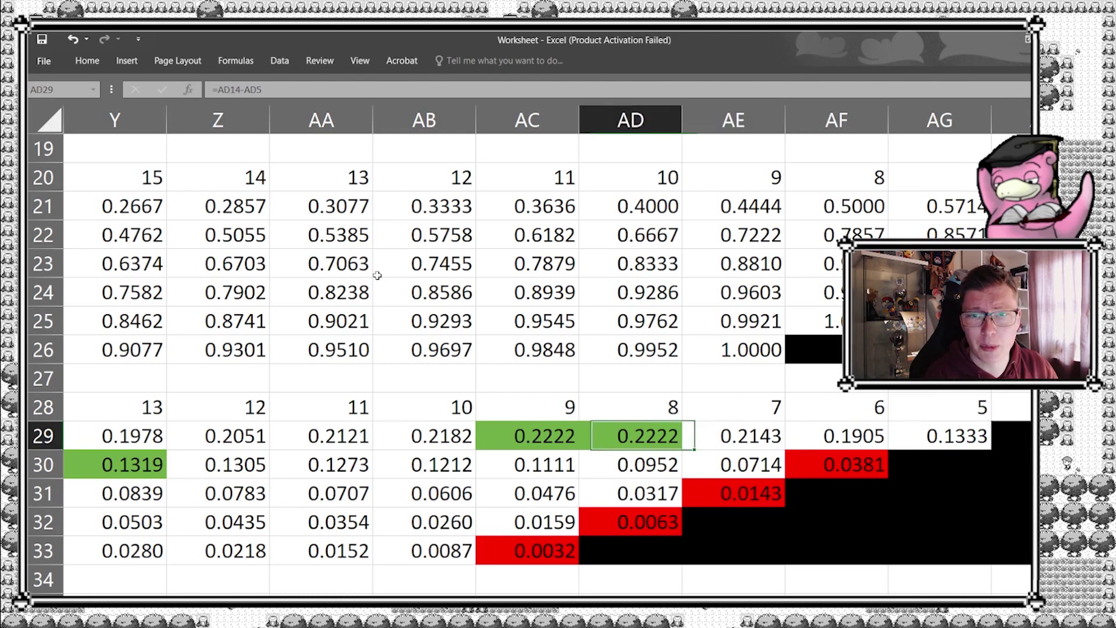
key("Left")
key("Left")
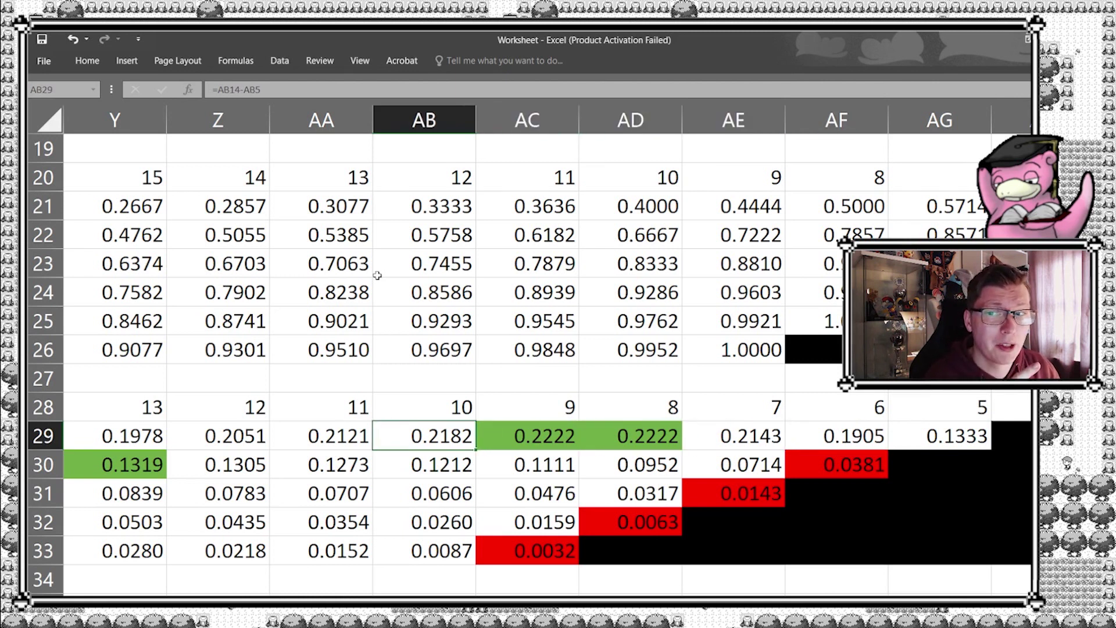
Return along row 29 through the larger deck sizes to the Drawing 2 vs 1 label in G29
key("Left")
key("Left")
key("Left")
key("Left")
key("Left")
key("Left")
key("Left")
key("Left")
key("Left")
key("Left")
key("Left")
key("Left")
key("Left")
key("Left")
key("Left")
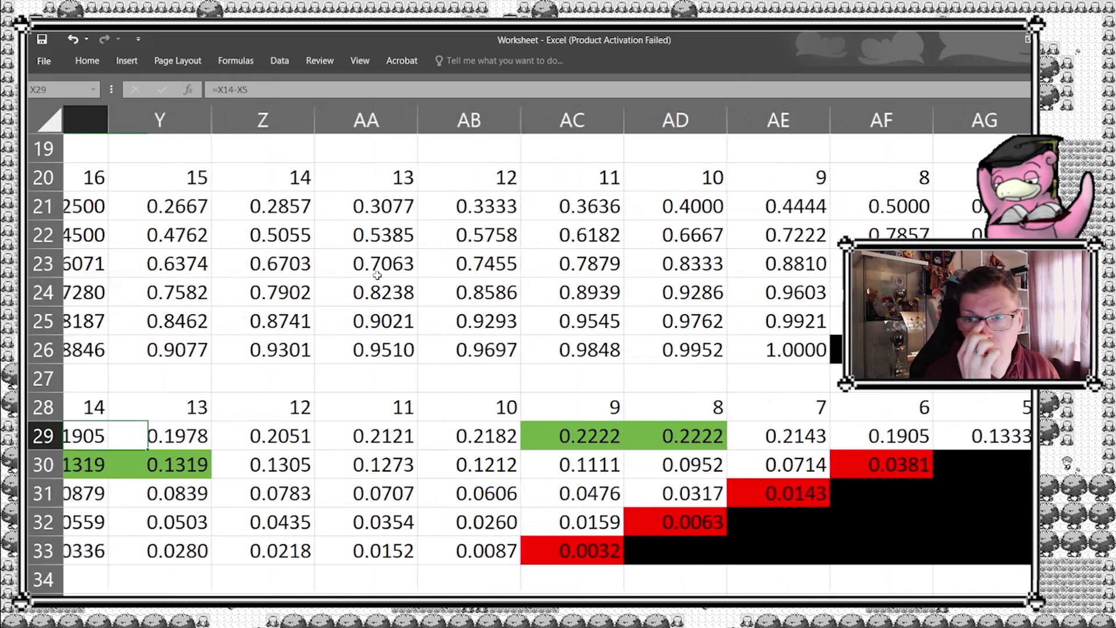
key("Left")
key("Left")
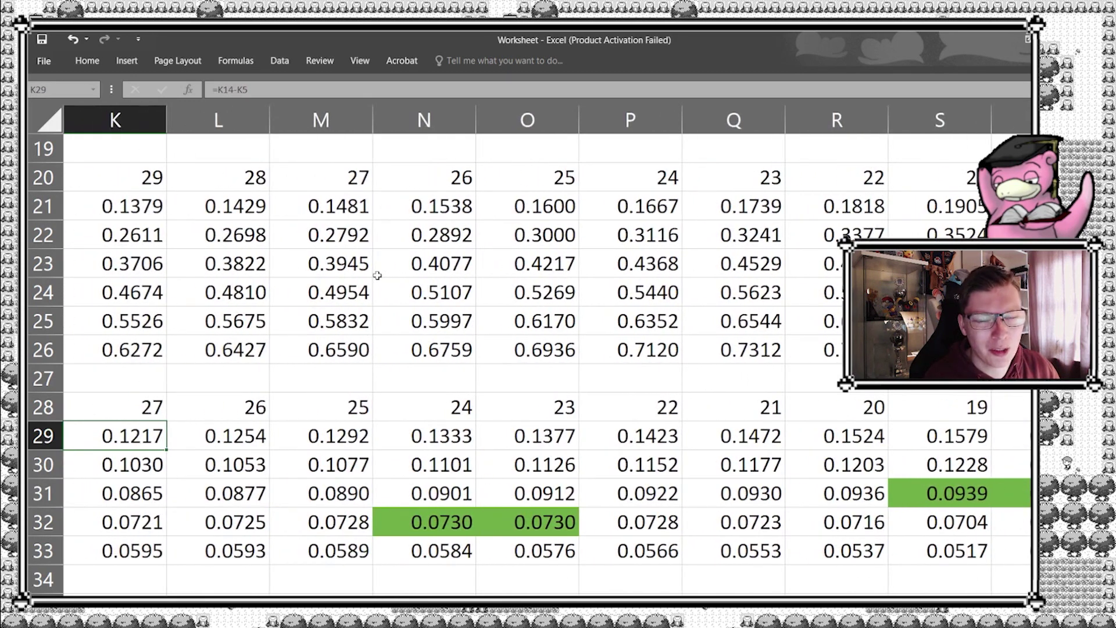
key("Left")
key("Left")
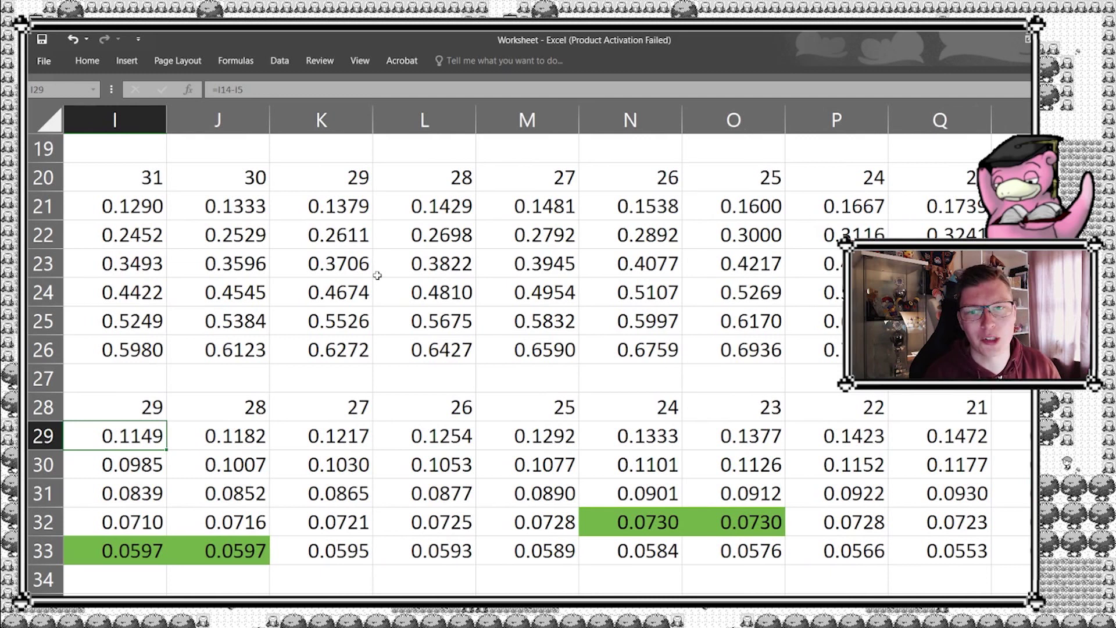
key("Left")
key("Left")
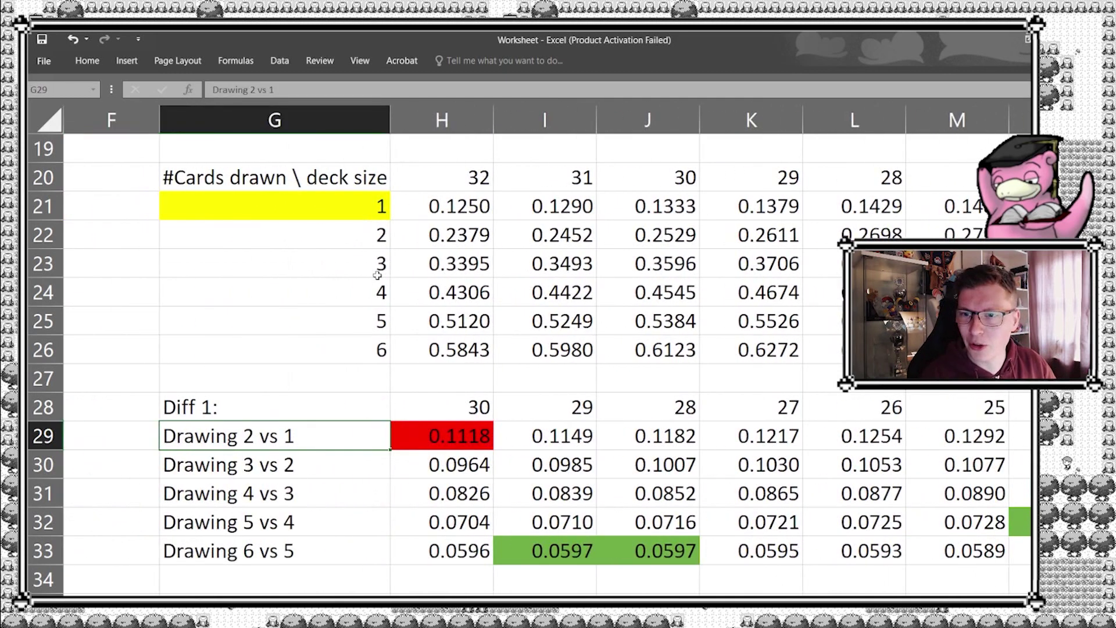
Go to the Drawing 6 vs 5 row of Diff 1 and read across its green cells to K33
key("Right")
key("Down")
key("Down")
key("Down")
key("Down")
key("Right")
key("Right")
key("Right")
key("Right")
key("Right")
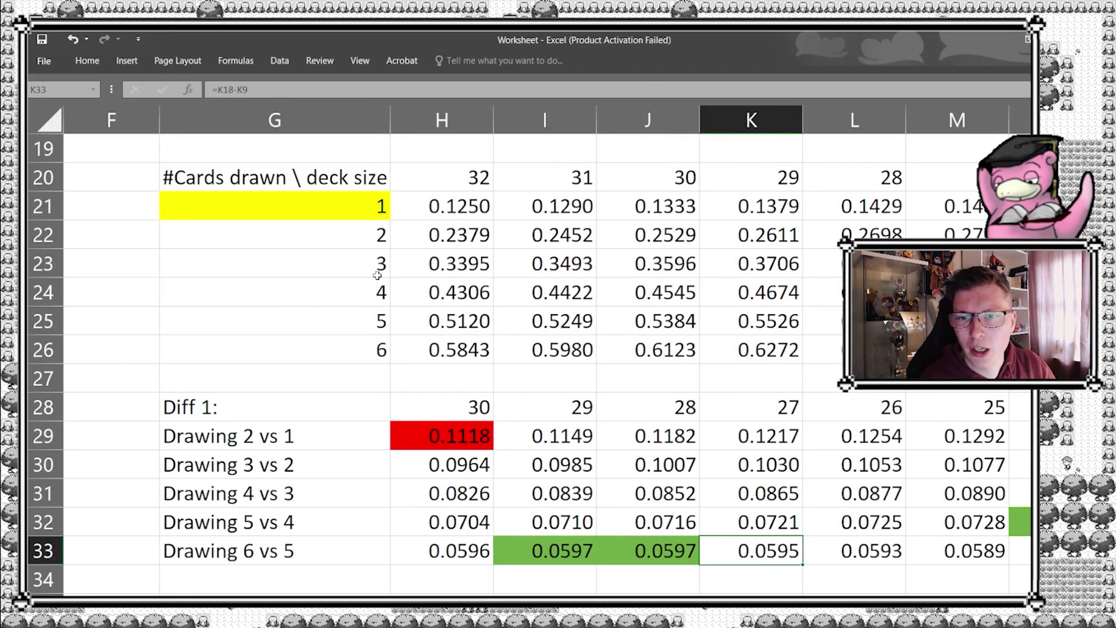
Follow the Drawing 6 vs 5 differences along row 33 through the smaller deck sizes to the blacked-out cell AG33
key("Right")
key("Right")
key("Right")
key("Right")
key("Right")
key("Right")
key("Right")
key("Right")
key("Right")
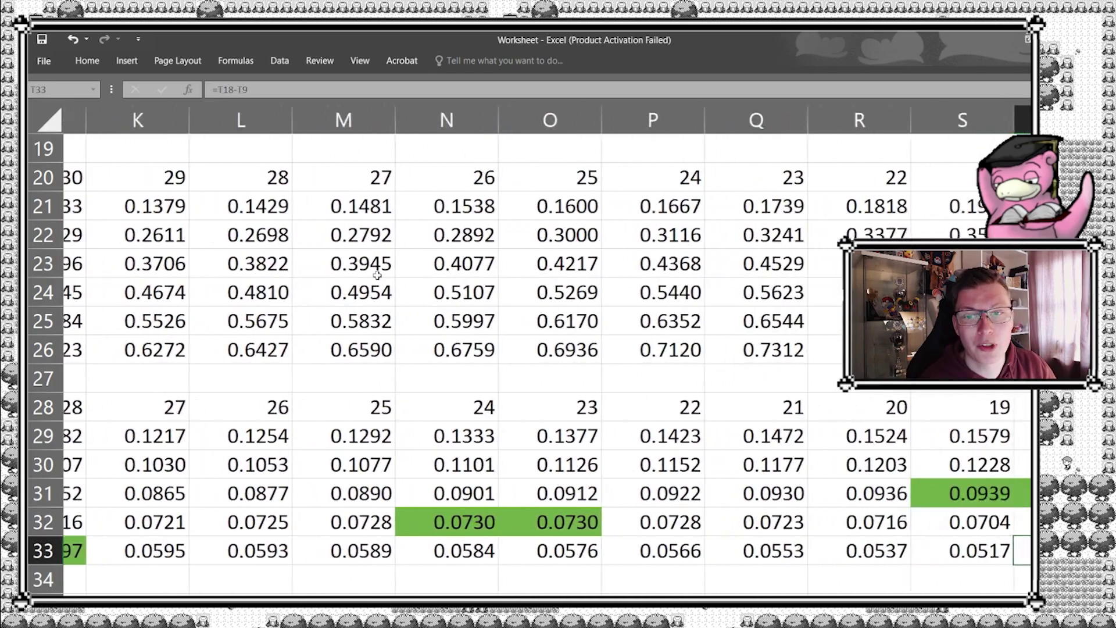
key("Right")
key("Right")
key("Right")
key("Right")
key("Right")
key("Right")
key("Right")
key("Right")
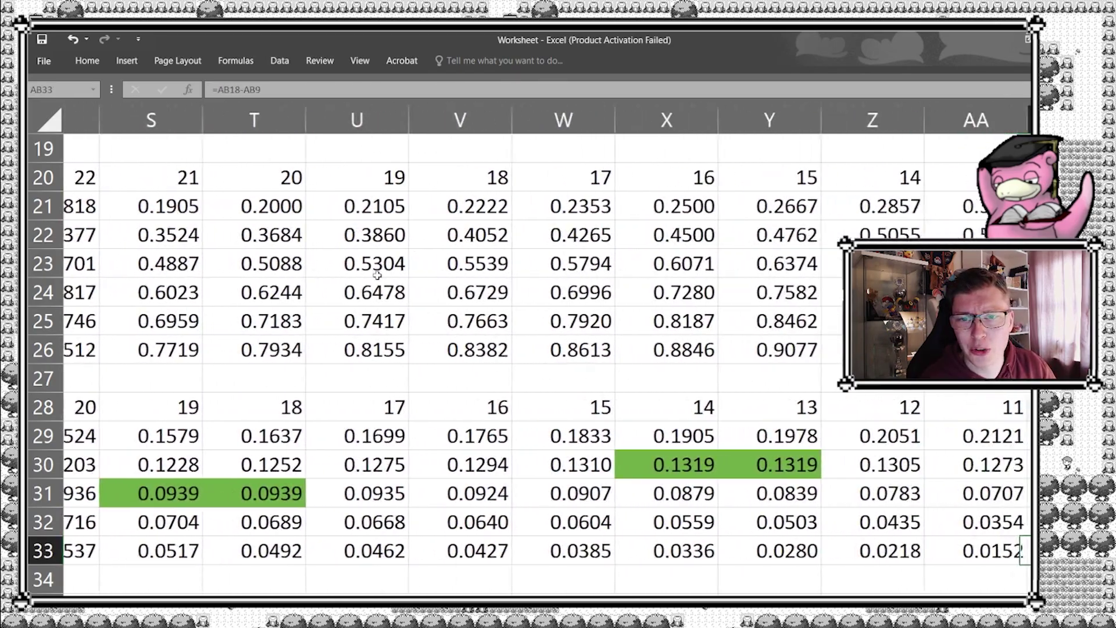
key("Right")
key("Right")
key("Right")
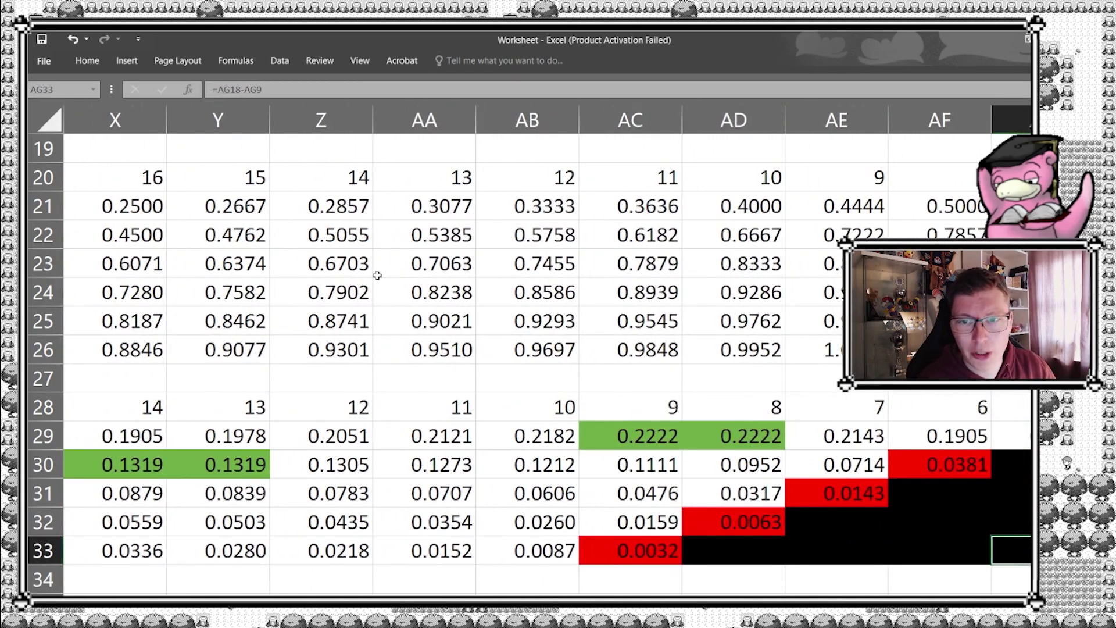
Examine the red differences at the small deck sizes in Diff 1, from AE31 down to AC33
key("Up")
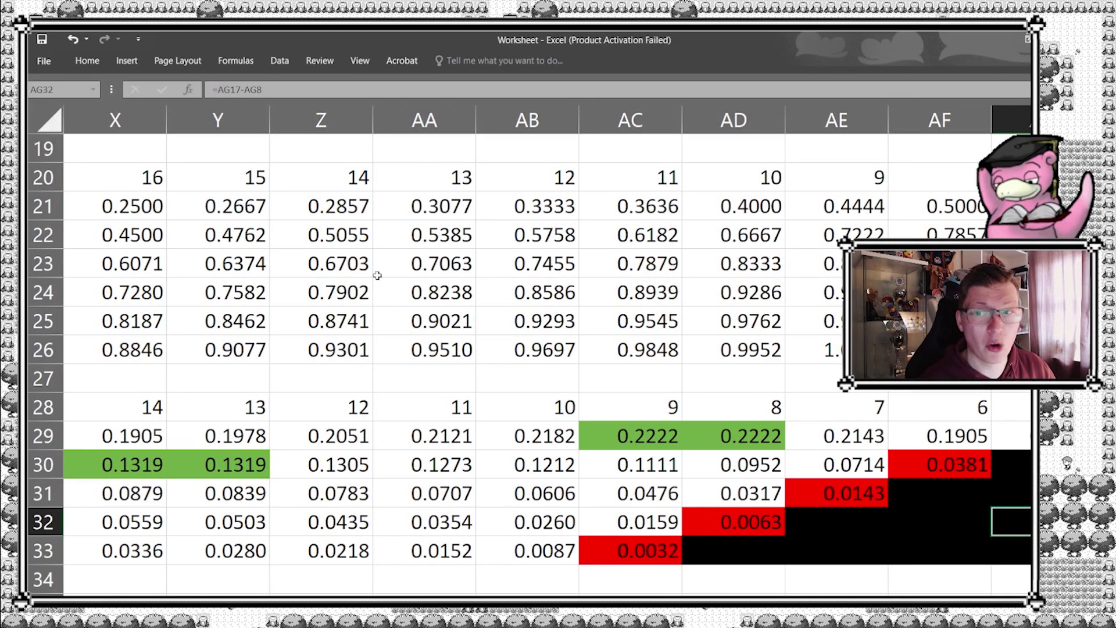
scroll(378, 275, "right", 1)
key("Up")
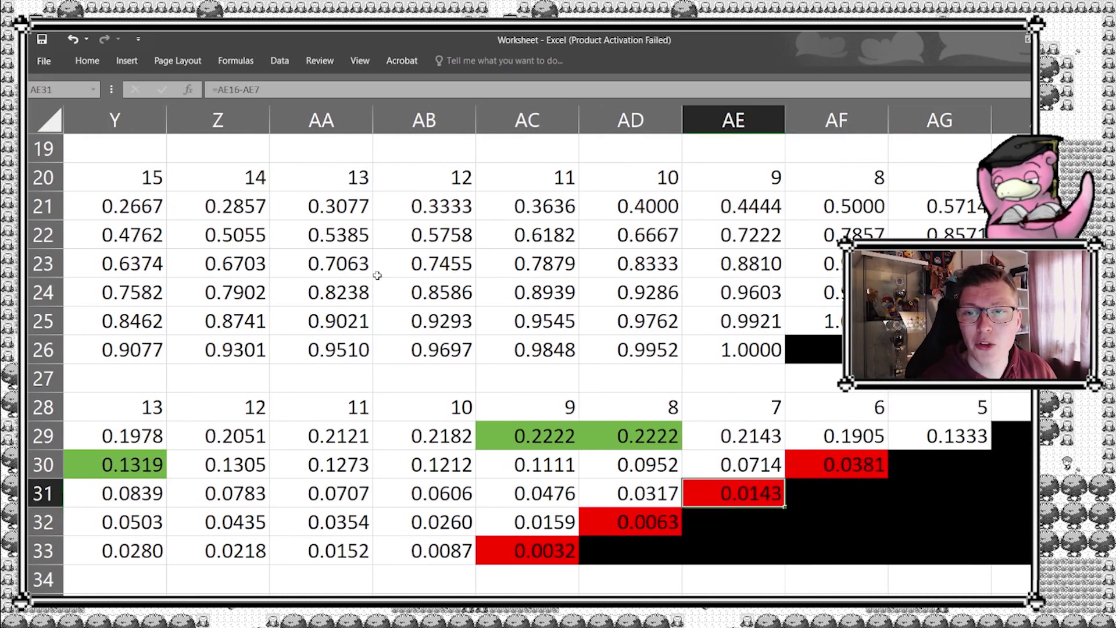
key("Left")
key("Left")
key("Right")
key("Left")
key("Down")
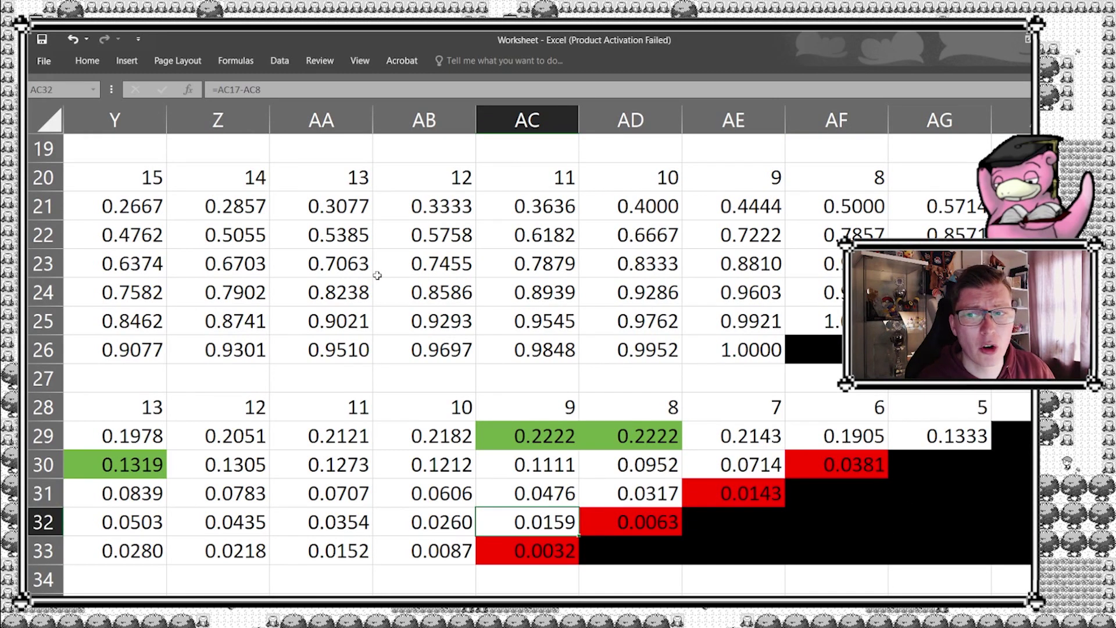
key("Down")
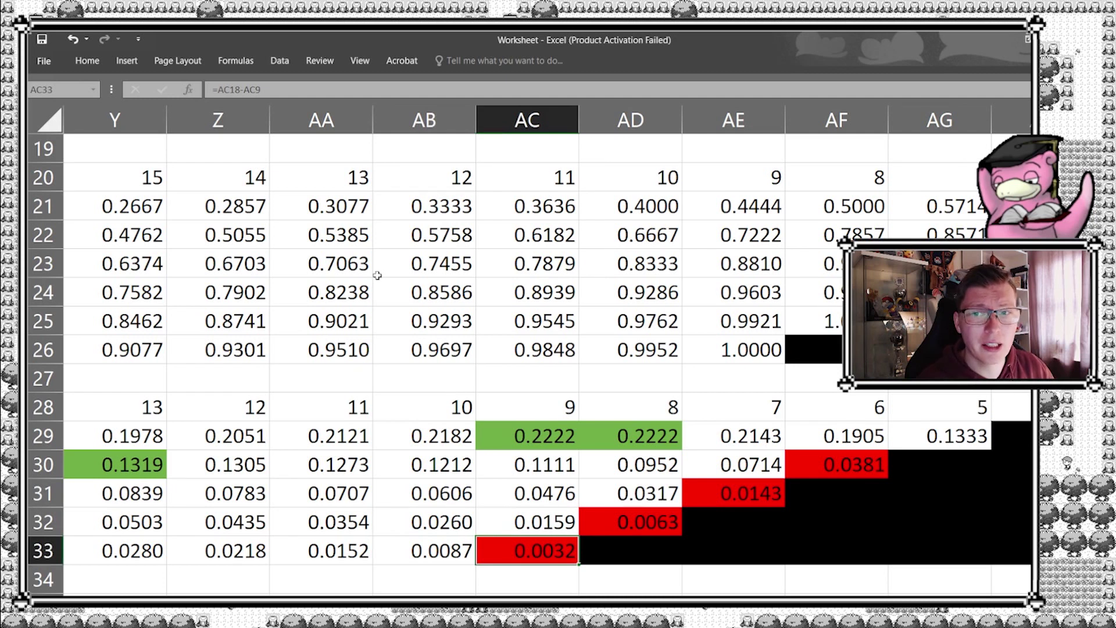
key("Right")
key("Left")
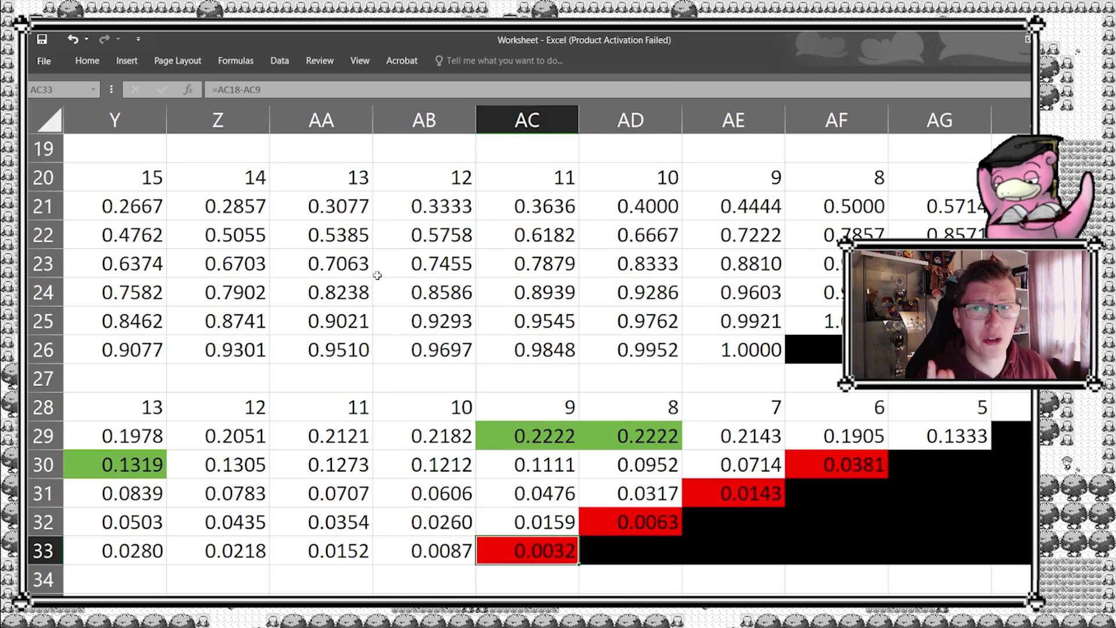
Return along the Drawing 6 vs 5 row from AC33 to the first columns, ending at E33
key("Left")
key("Left")
key("Left")
key("Left")
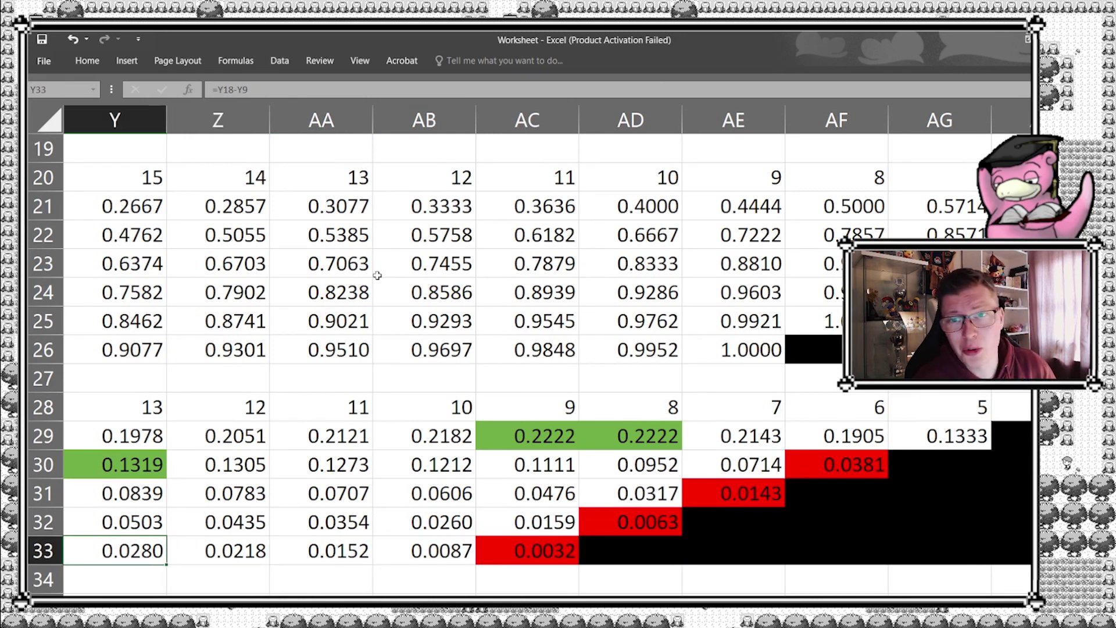
key("Left")
key("Left")
key("Left")
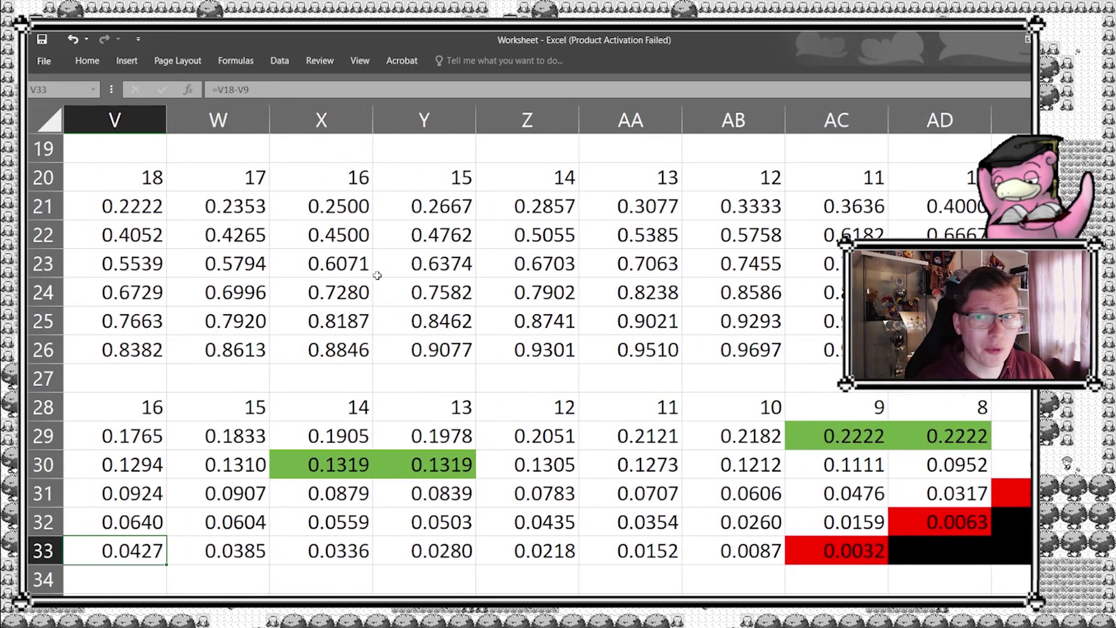
key("Left")
key("Left")
key("Left")
key("Left")
key("Left")
key("Left")
key("Left")
key("Left")
key("Left")
key("Left")
key("Left")
key("Left")
key("Left")
key("Left")
key("Left")
key("Left")
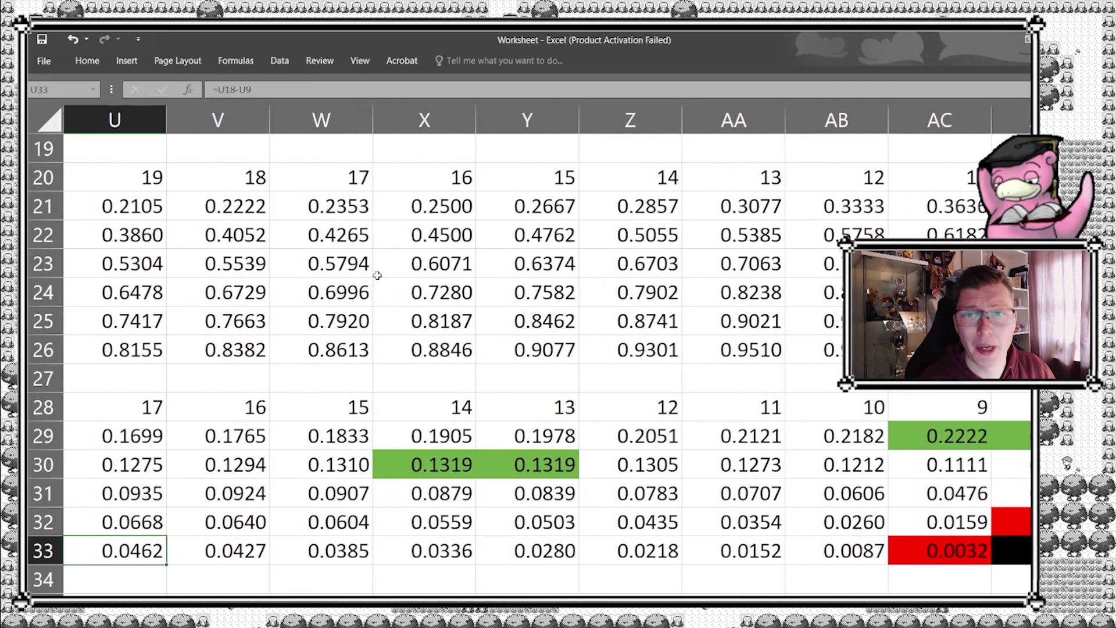
key("Left")
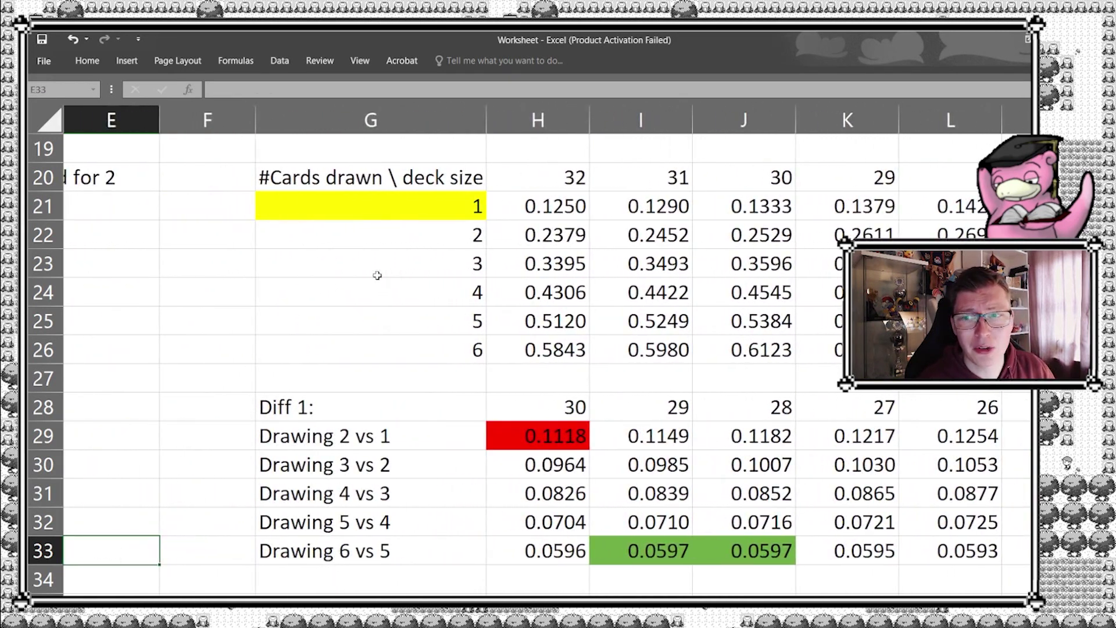
Go to column I and move down through the Diff 2 table to its Drawing 6 vs 5 row in I40
key("Right")
key("Right")
key("Right")
key("Right")
key("Down")
key("Down")
key("Down")
key("Down")
key("Down")
key("Down")
key("Down")
key("Down")
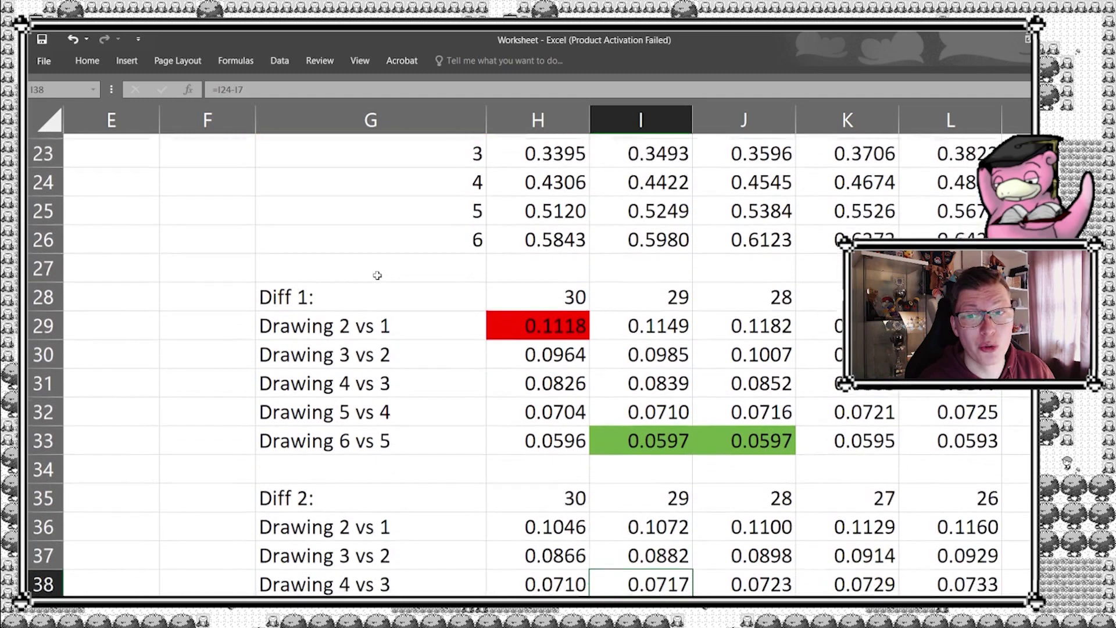
Go back up column I to the Diff 1 table to compare its differences with those in Diff 2
key("Up")
key("Up")
key("Up")
key("Up")
key("Up")
key("Up")
key("Up")
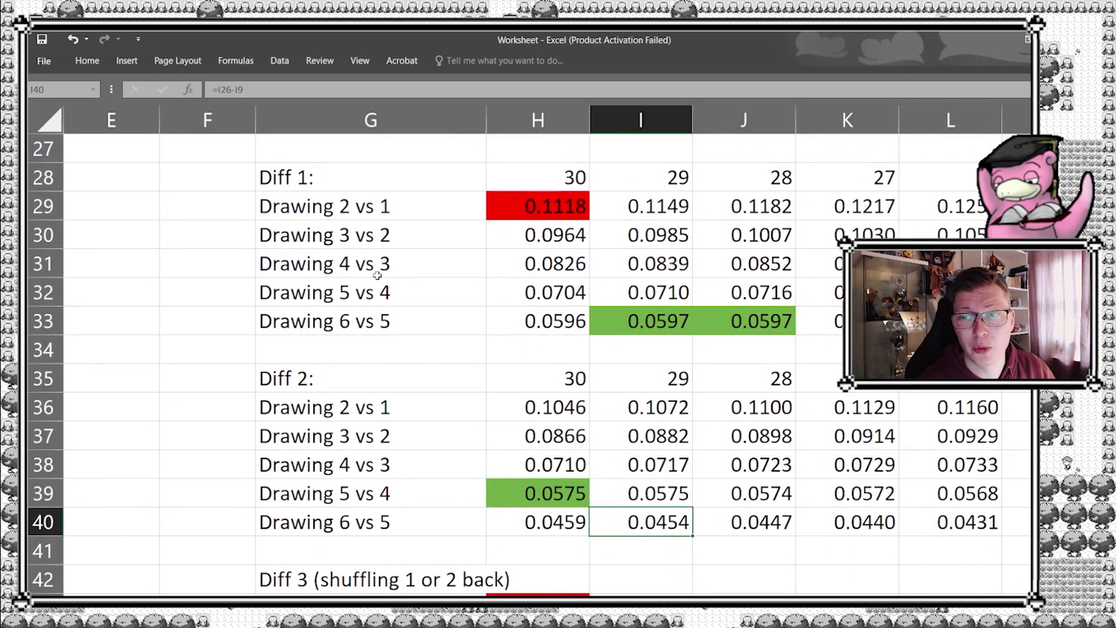
key("Up")
key("Up")
key("Up")
key("Up")
key("Up")
key("Up")
key("Up")
key("Up")
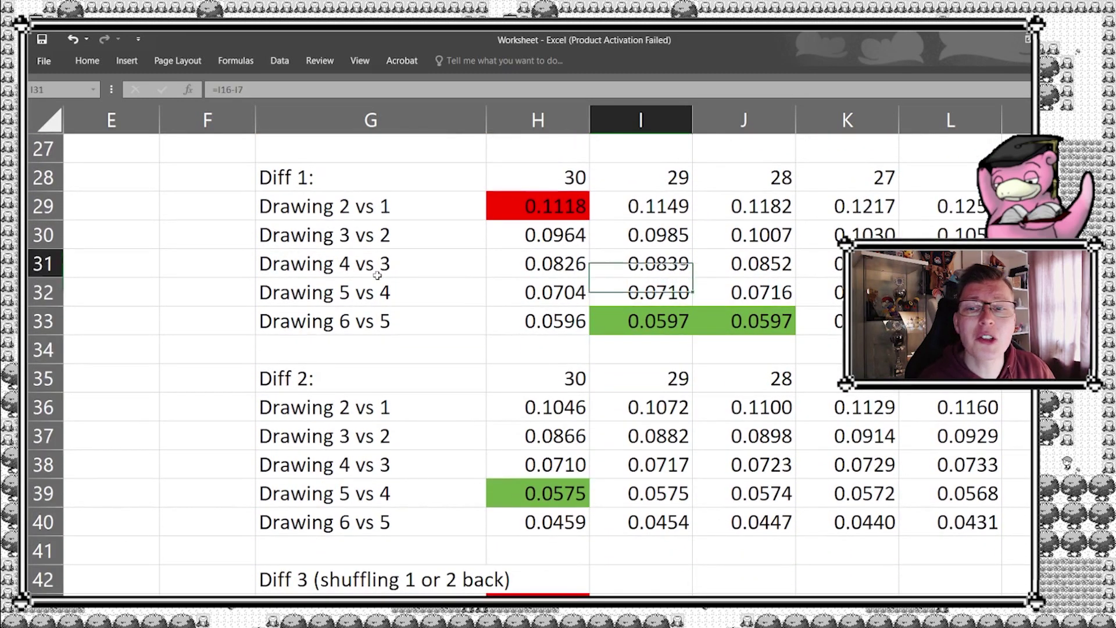
Move down column I from Diff 1 to the Drawing 2 vs 1 difference of Diff 2 in I36
key("Down")
key("Down")
key("Down")
key("Down")
key("Down")
key("Down")
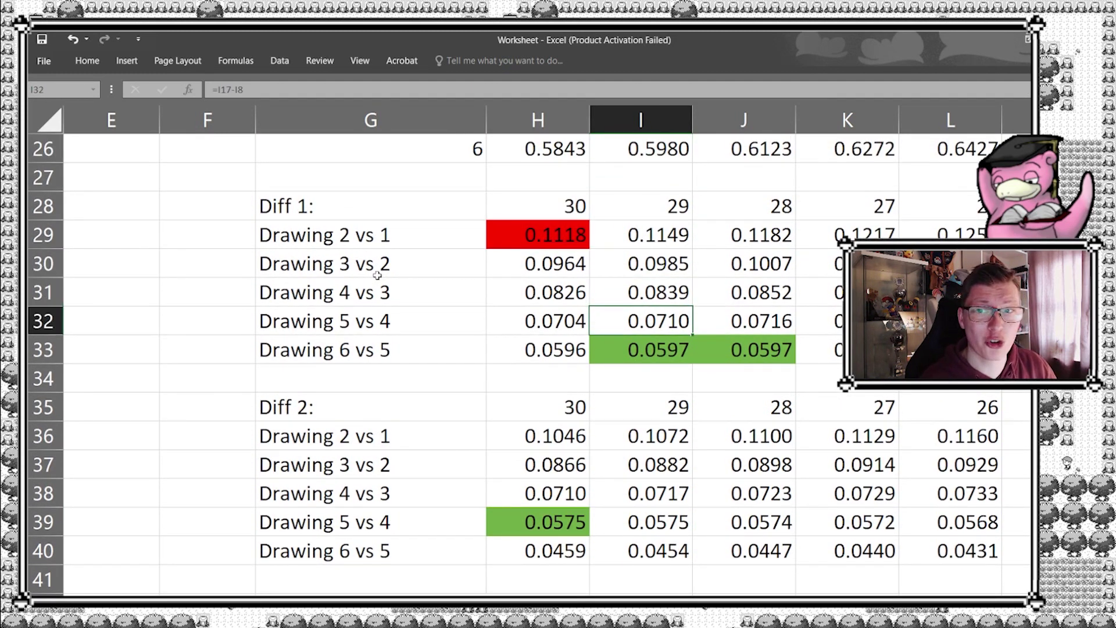
key("Down")
key("Down")
key("Down")
key("Down")
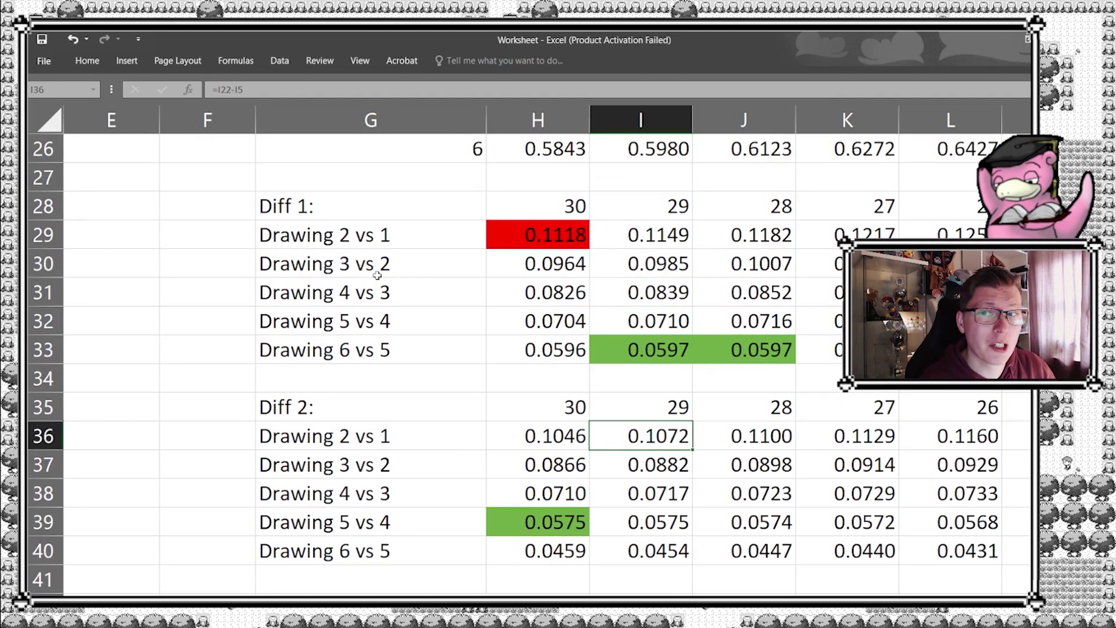
Check the Drawing 3 vs 2 difference of Diff 2 in I37, ending on the Drawing 2 vs 1 label in G36
key("Down")
key("Down")
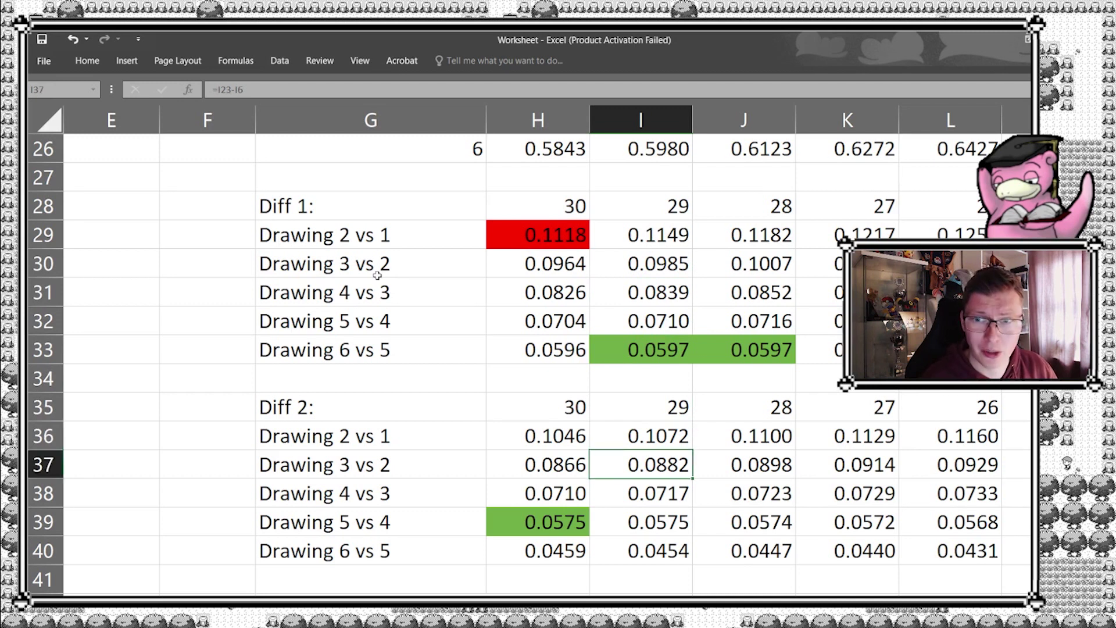
key("Left")
key("Left")
key("Up")
key("Up")
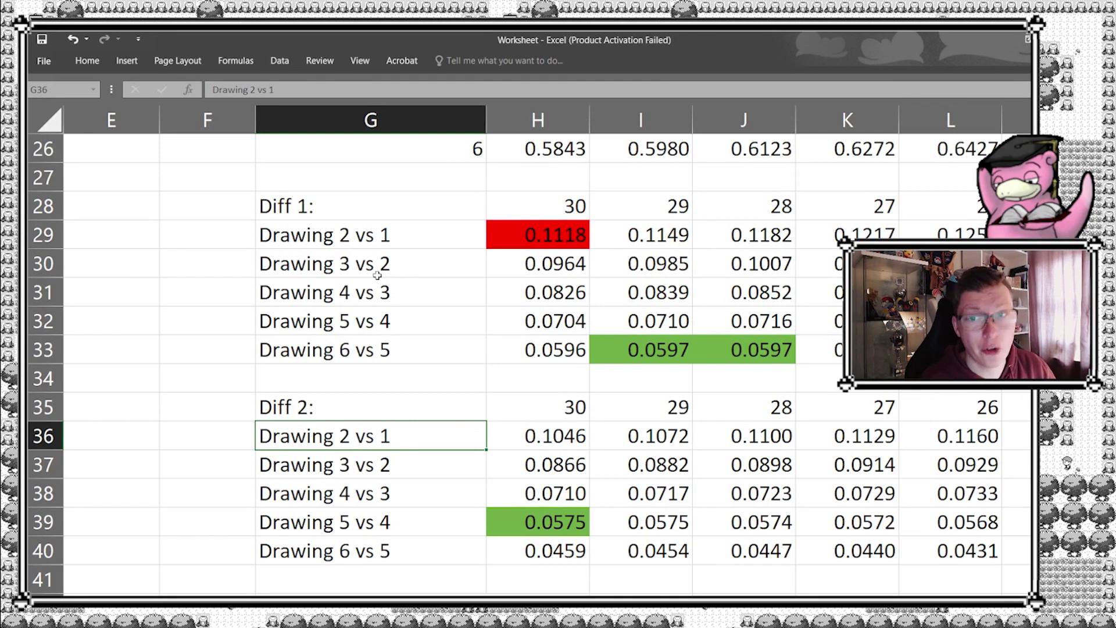
Follow the Drawing 2 vs 1 row of Diff 2 across all deck sizes, past its last value in AH36
key("Right")
key("Right")
key("Right")
key("Right")
key("Right")
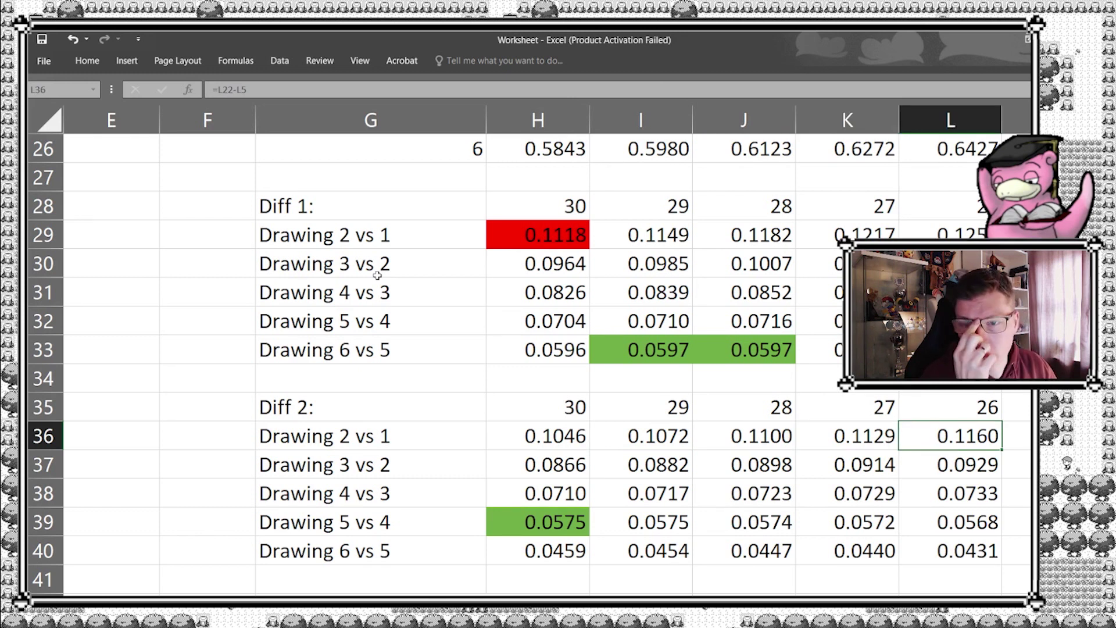
key("Right")
key("Right")
key("Right")
key("Right")
key("Right")
key("Right")
key("Right")
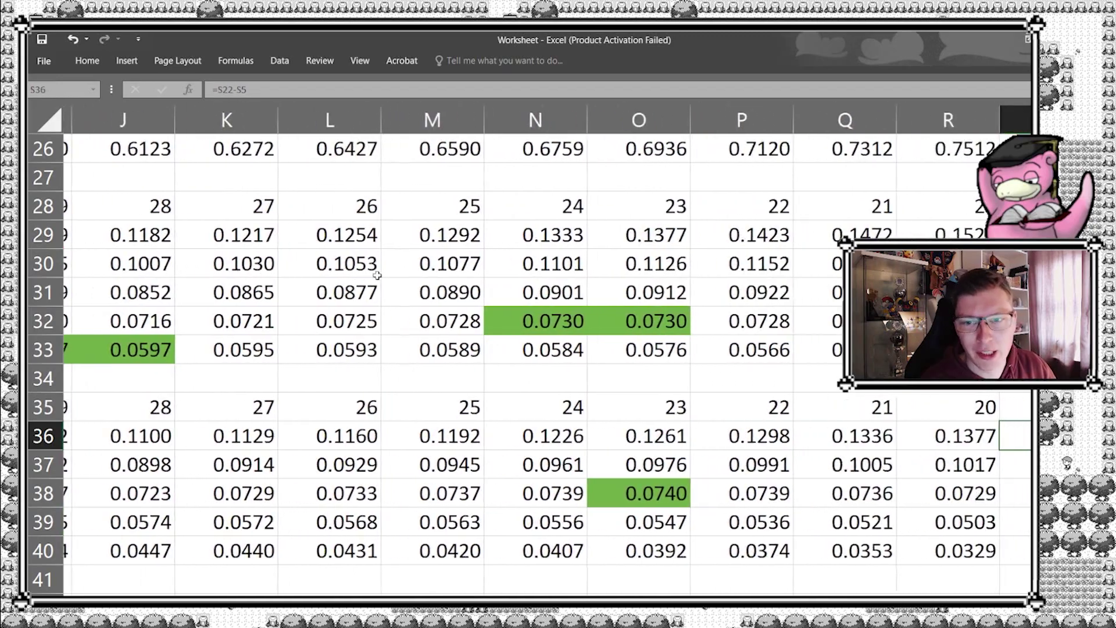
key("Right")
key("Right")
key("Right")
key("Right")
key("Right")
key("Right")
key("Right")
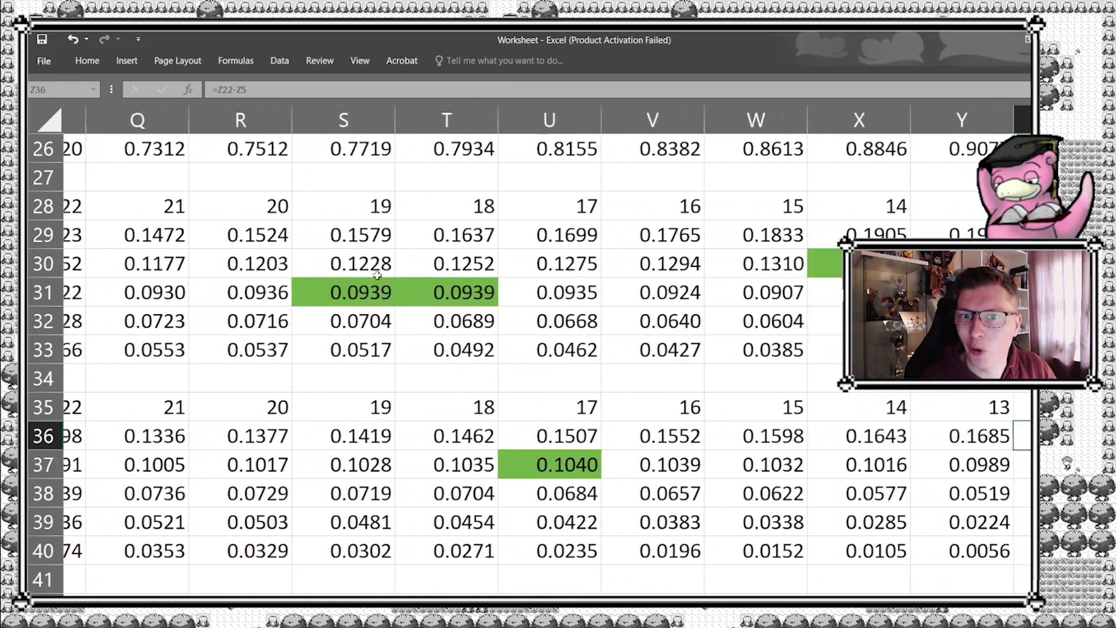
key("Right")
key("Right")
key("Right")
key("Right")
key("Right")
key("Right")
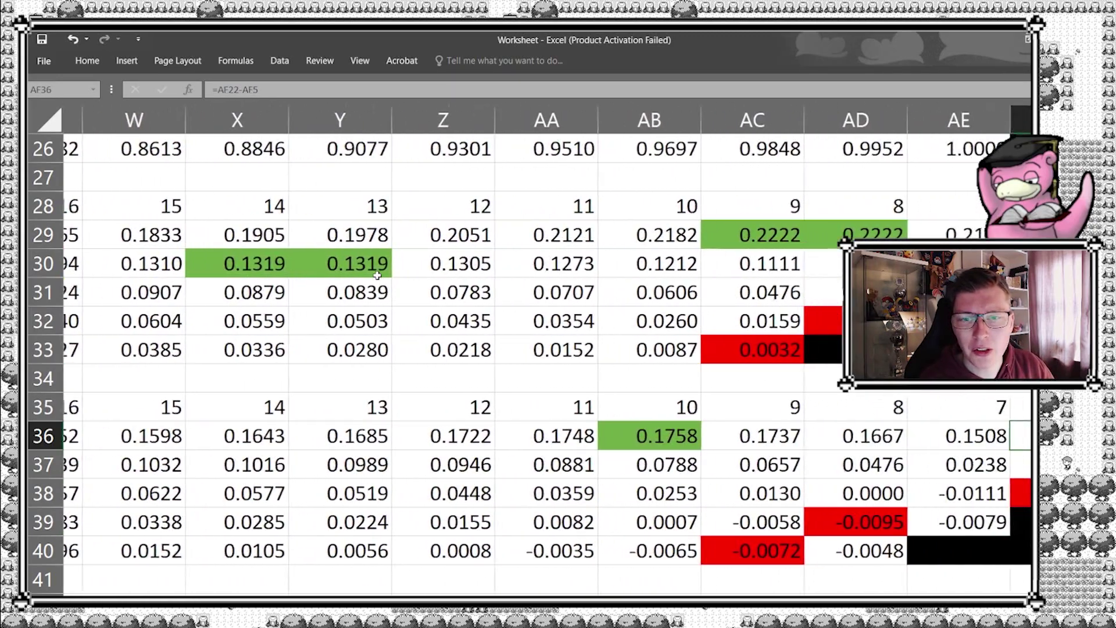
key("Right")
key("Right")
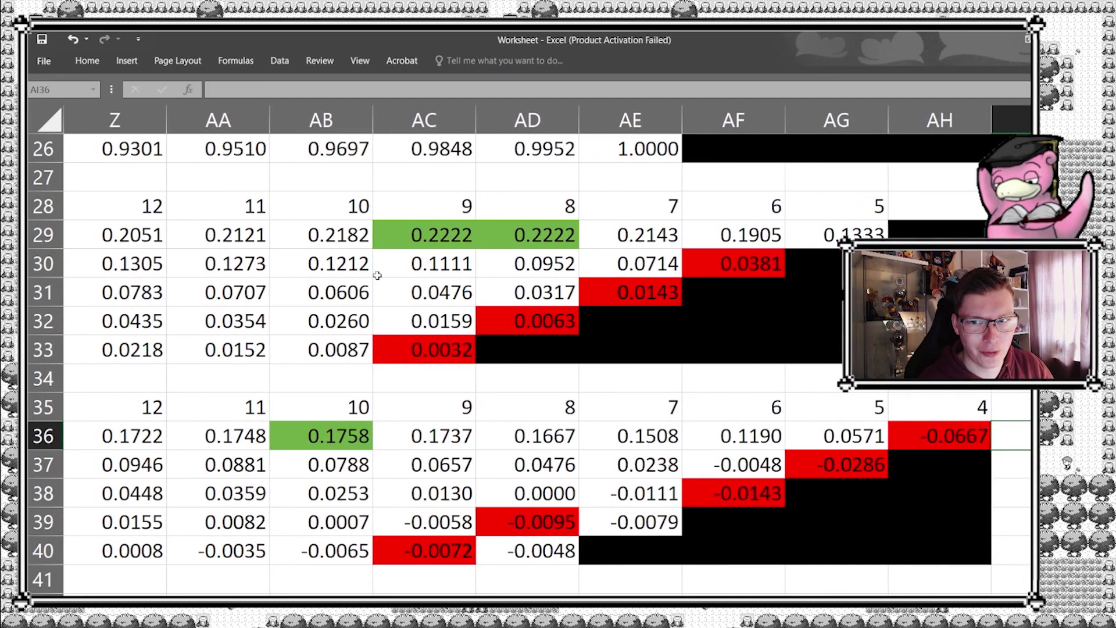
Go back along the Drawing 2 vs 1 row of Diff 2 to the green peak cell AB36
key("Left")
key("Left")
key("Left")
key("Left")
key("Left")
key("Left")
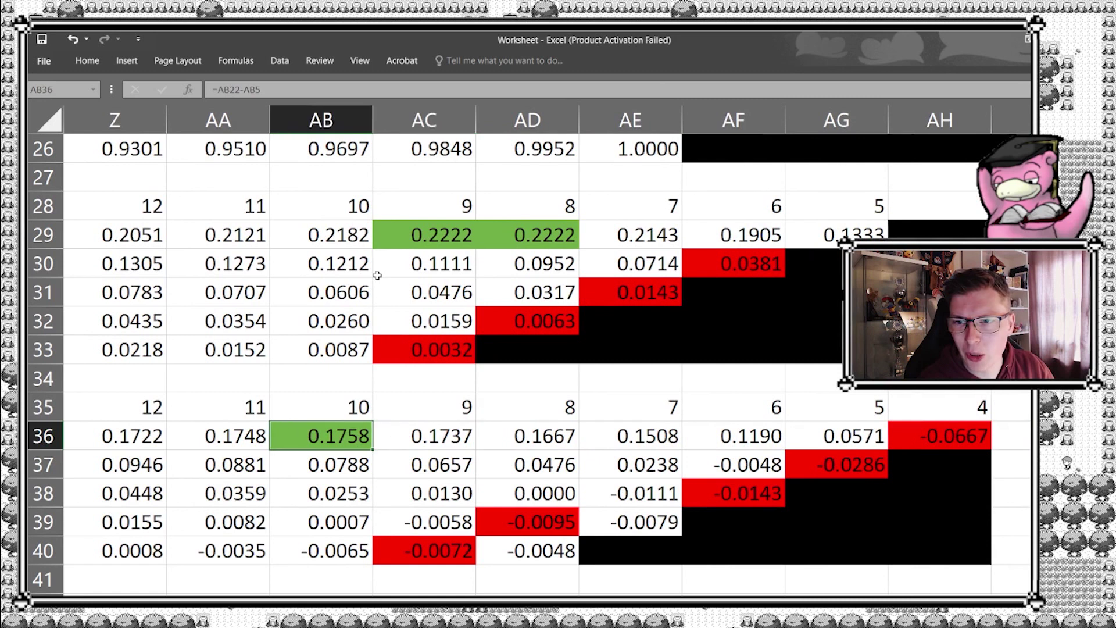
Move down to the Drawing 6 vs 5 row of Diff 2 and examine its negative differences around AA40 to AC40
key("Down")
key("Down")
key("Down")
key("Left")
key("Down")
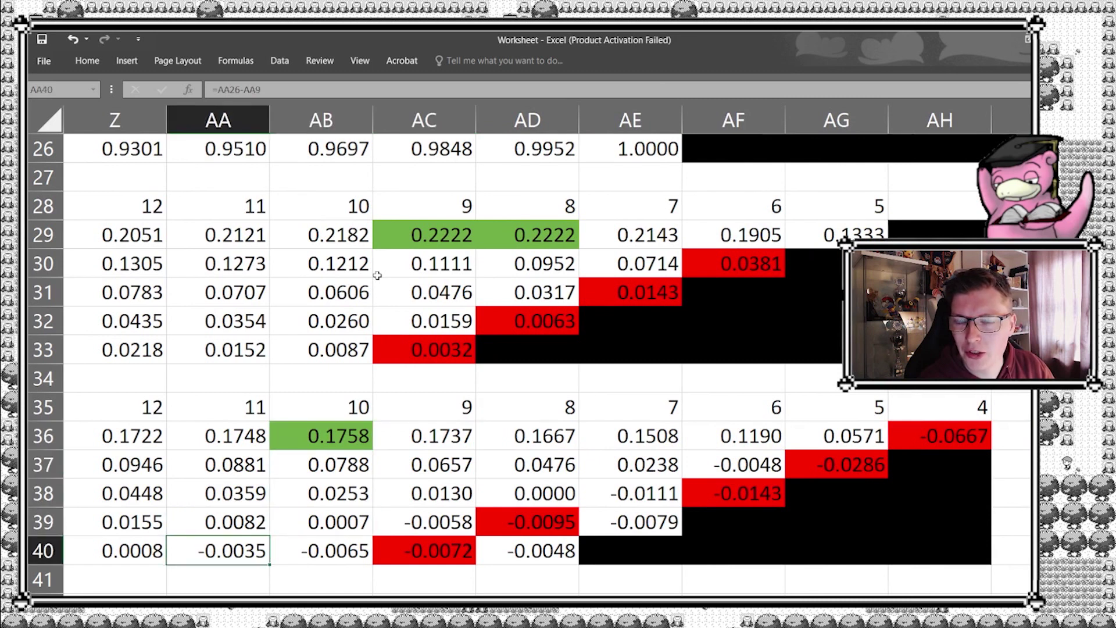
key("Right")
key("Right")
key("Right")
key("Right")
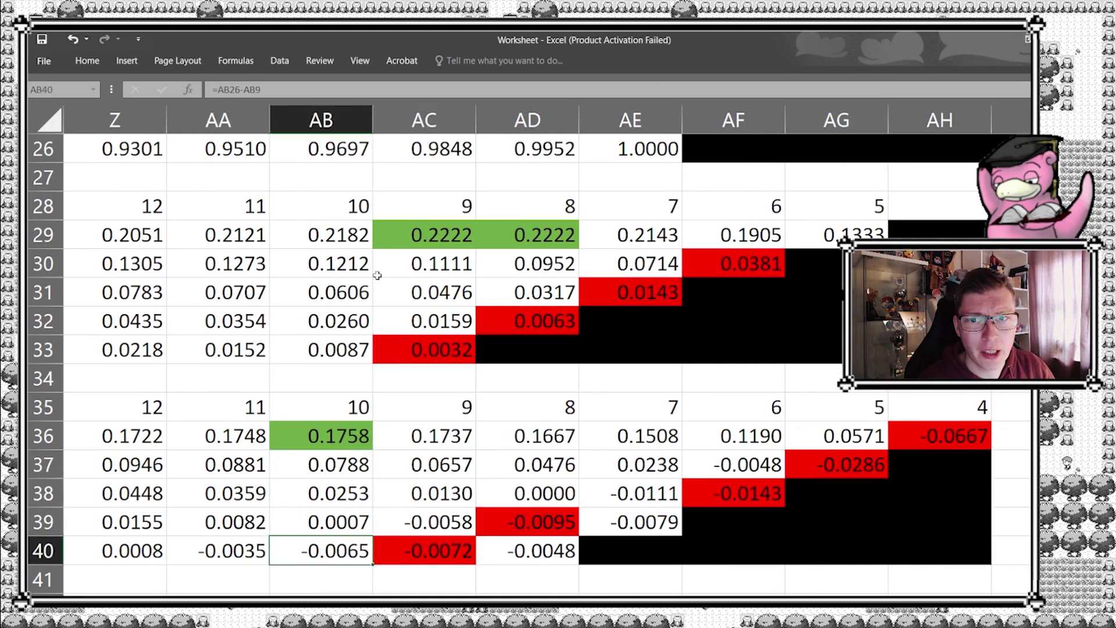
Trace the negative differences of Diff 2 diagonally up through AG37 to the Drawing 2 vs 1 value in AH36
key("Up")
key("Left")
key("Right")
key("Up")
key("Right")
key("Up")
key("Right")
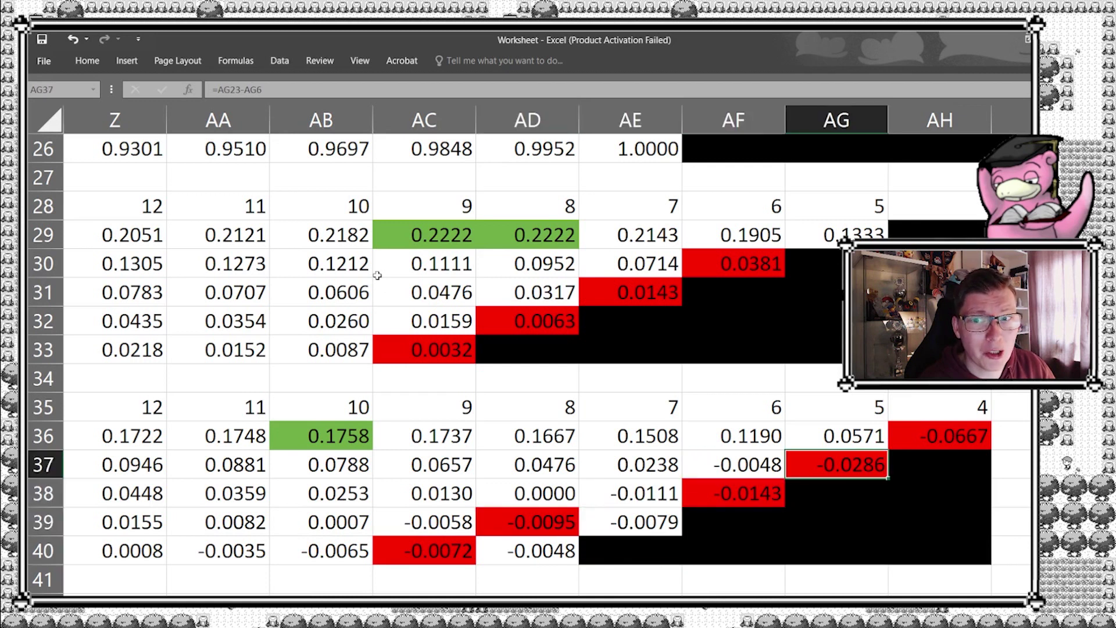
key("Up")
key("Right")
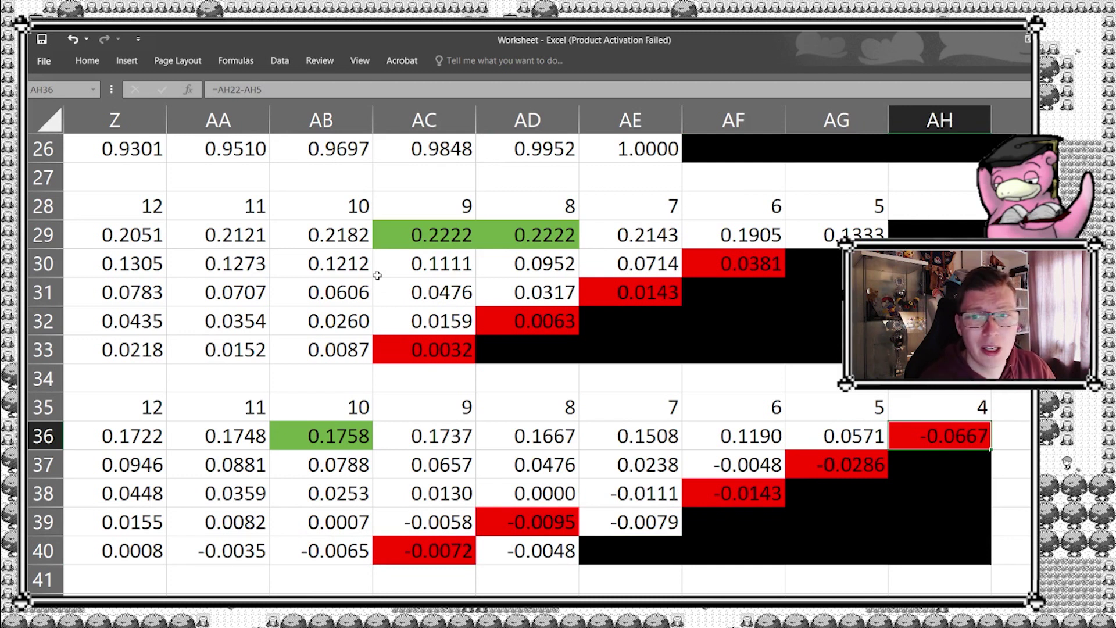
Examine the Drawing 3 vs 2 differences in columns AF and AG of Diff 2, ending at AF38 in the row below
key("Left")
key("Down")
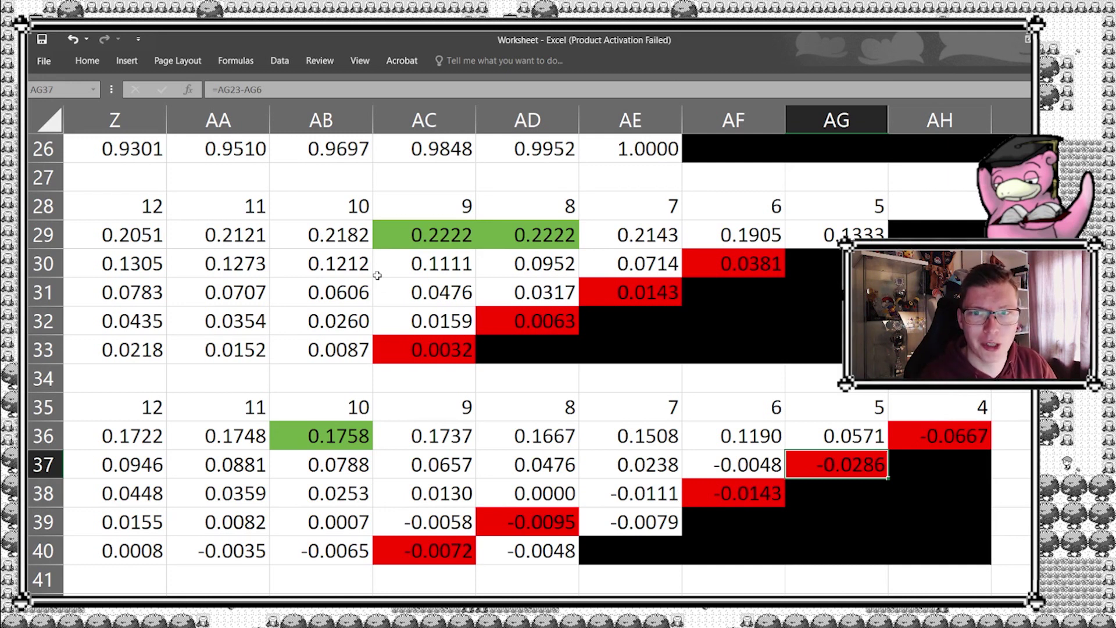
key("Left")
key("Right")
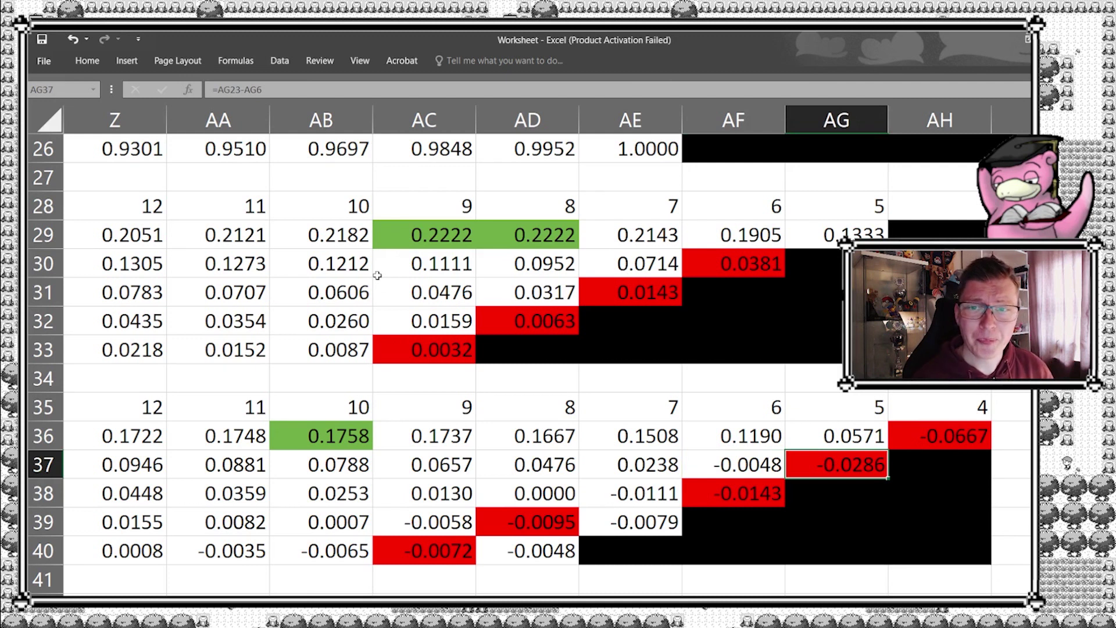
key("Left")
key("Left")
key("Left")
key("Right")
key("Right")
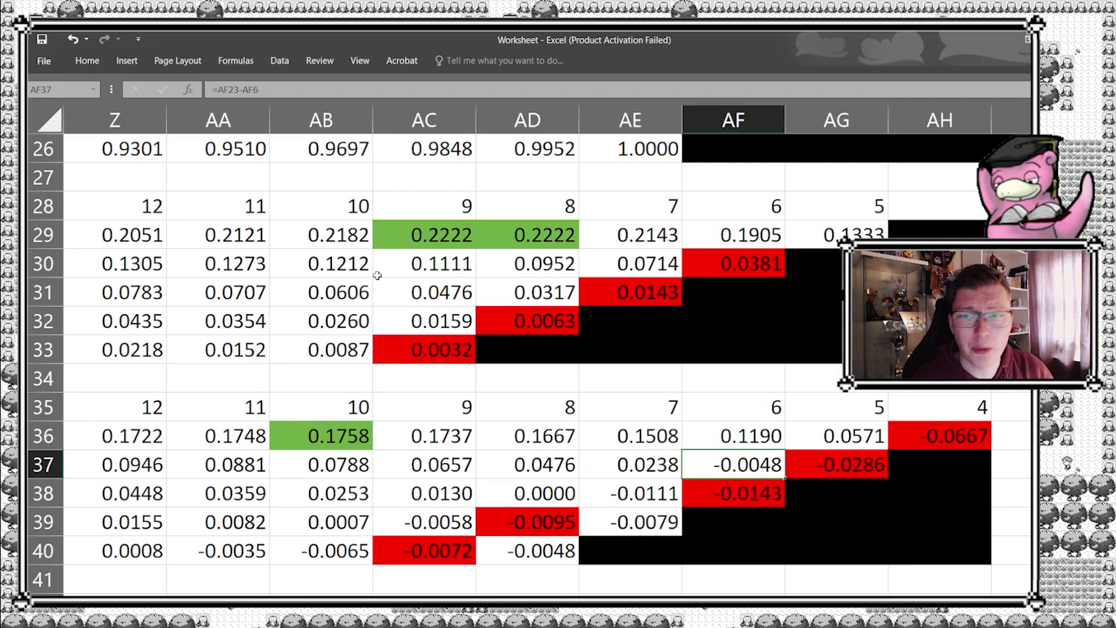
key("Down")
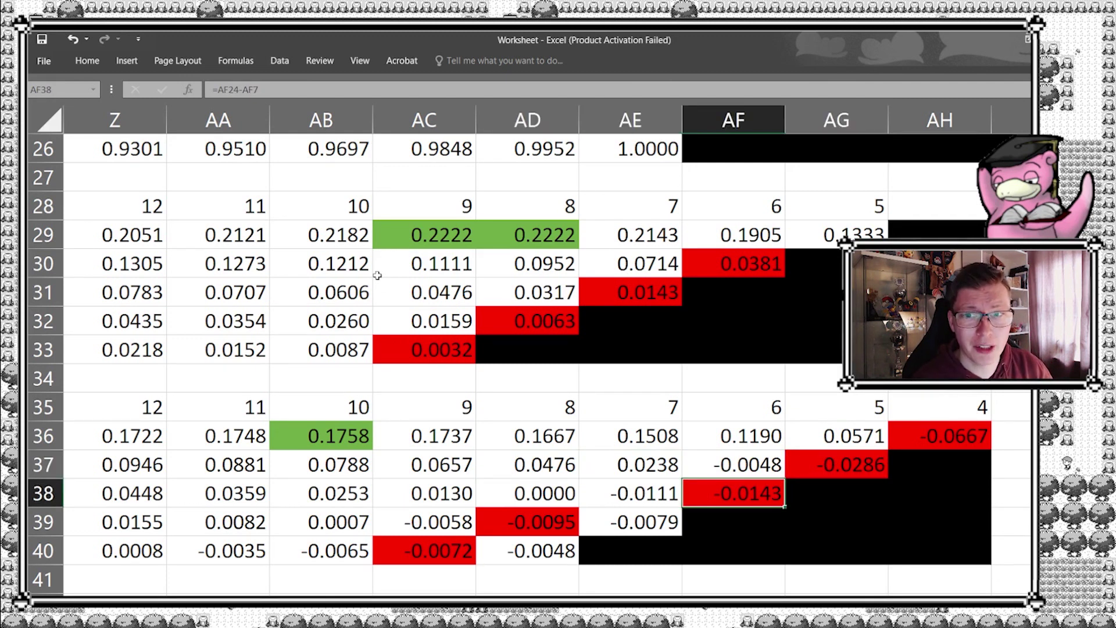
Return along the Drawing 4 vs 3 row of Diff 2 to the 30-card column, ending at H38
key("Left")
key("Left")
key("Left")
key("Left")
key("Left")
key("Left")
key("Left")
key("Left")
key("Left")
key("Left")
key("Left")
key("Left")
key("Left")
key("Left")
key("Left")
key("Left")
key("Left")
key("Left")
key("Left")
key("Left")
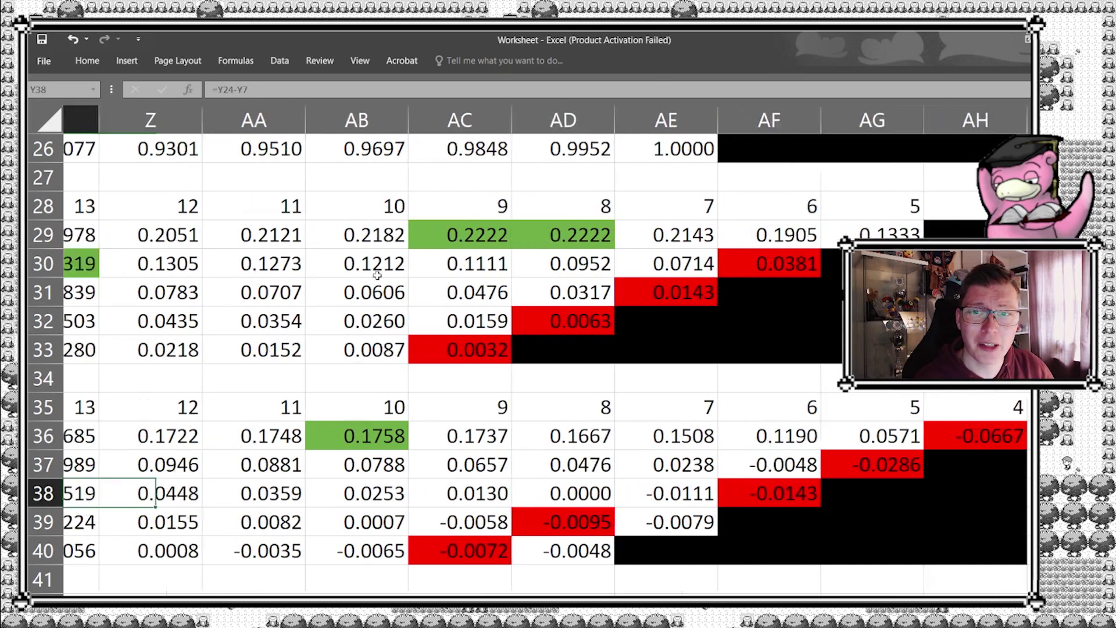
key("Left")
key("Left")
key("Left")
key("Left")
key("Left")
key("Left")
key("Left")
key("Left")
key("Left")
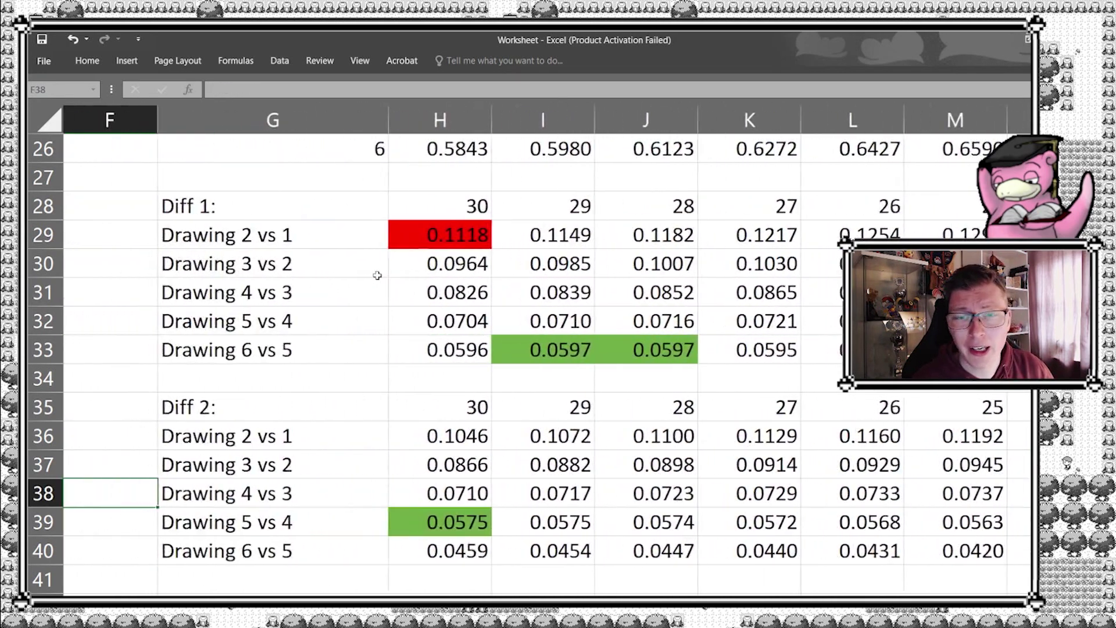
key("Right")
key("Right")
key("Right")
key("Right")
key("Right")
key("Right")
key("Right")
key("Right")
key("Right")
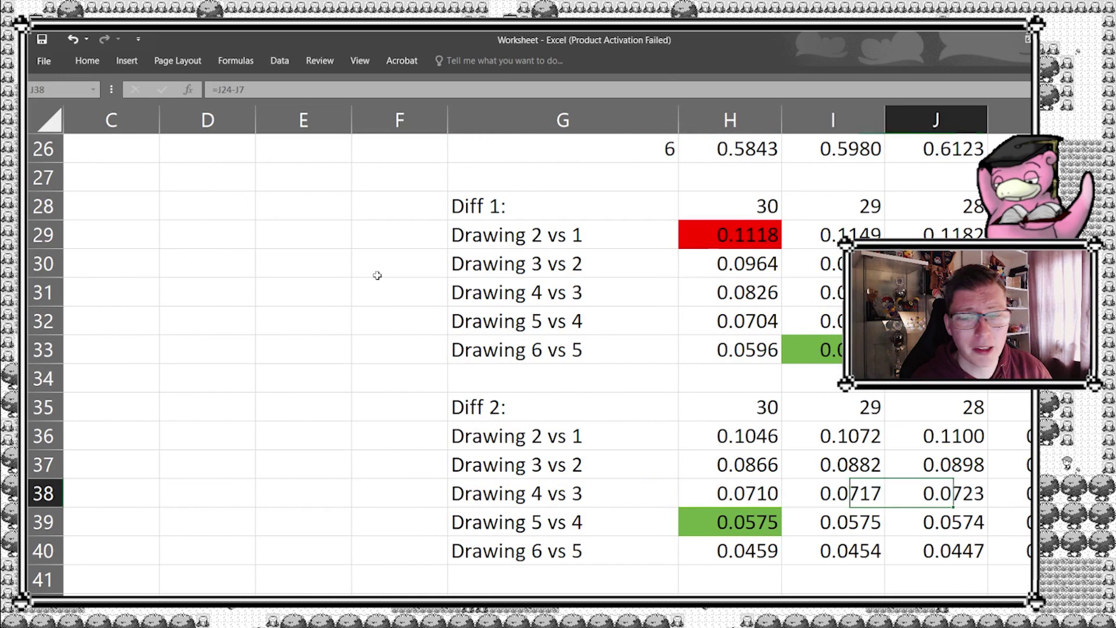
key("Left")
key("Left")
key("Left")
key("Left")
key("Left")
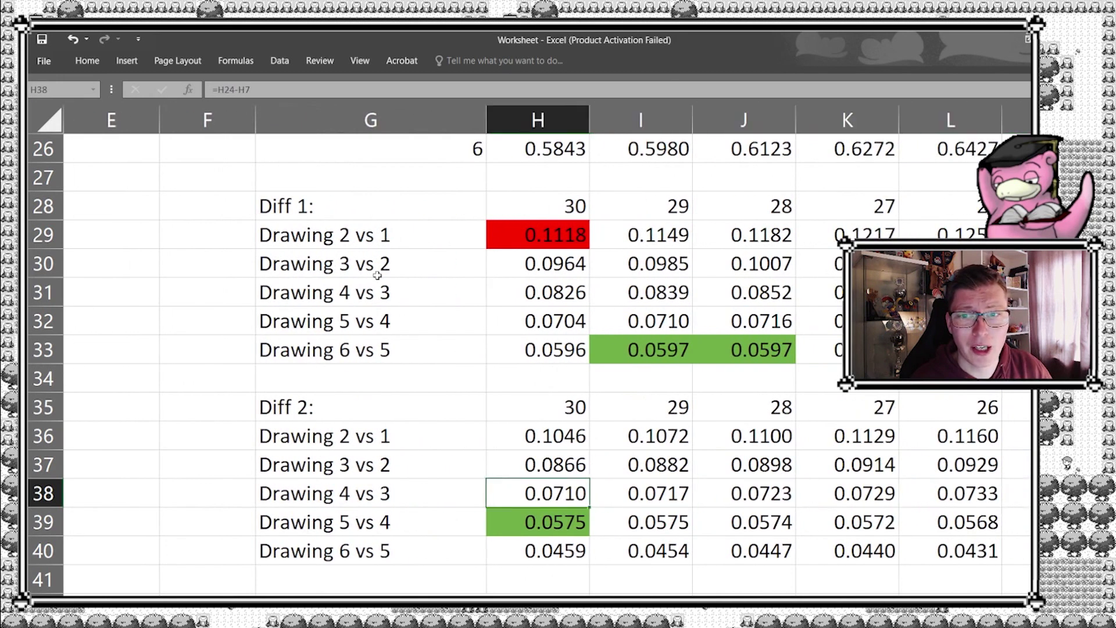
Go down to the Diff 3 (shuffling 1 or 2 back) table and stop at its Drawing 4 vs 3 value in H45
key("Down")
key("Down")
key("Down")
key("Down")
key("Down")
key("Down")
key("Down")
key("Down")
key("Down")
key("Down")
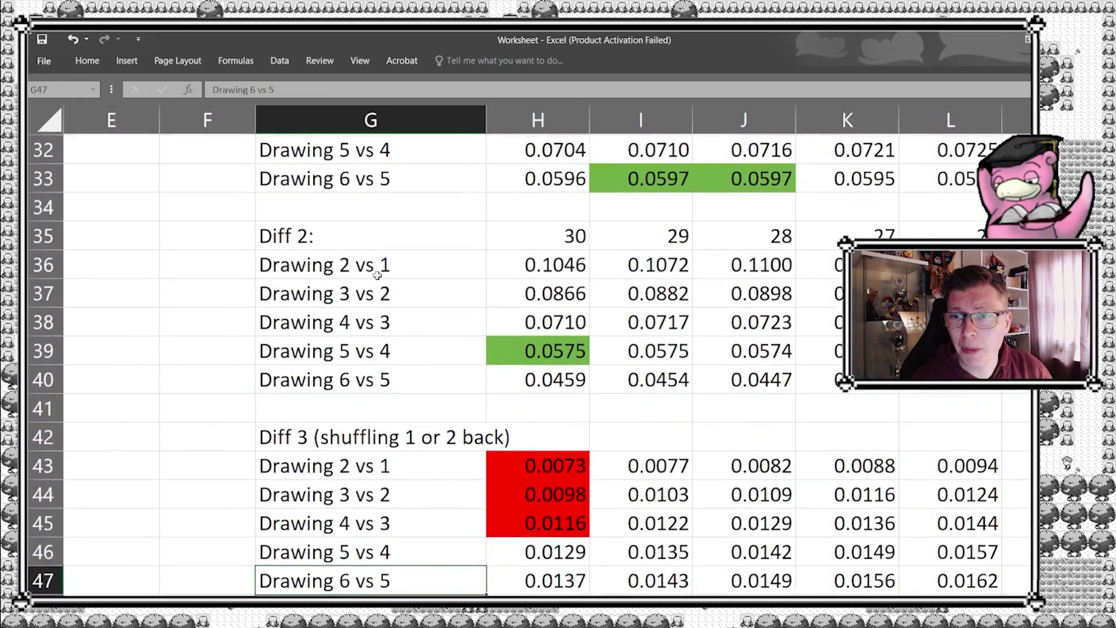
key("Right")
key("Up")
key("Up")
key("Up")
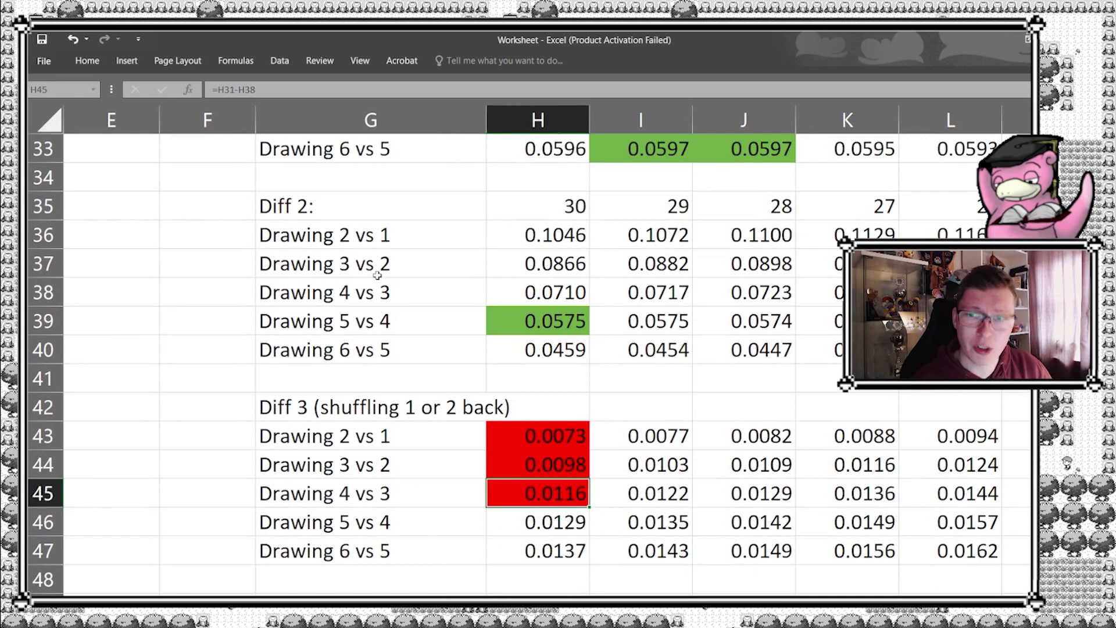
Compare the first three Diff 3 rows in column I with the red cells in column H, ending back at H45
key("Right")
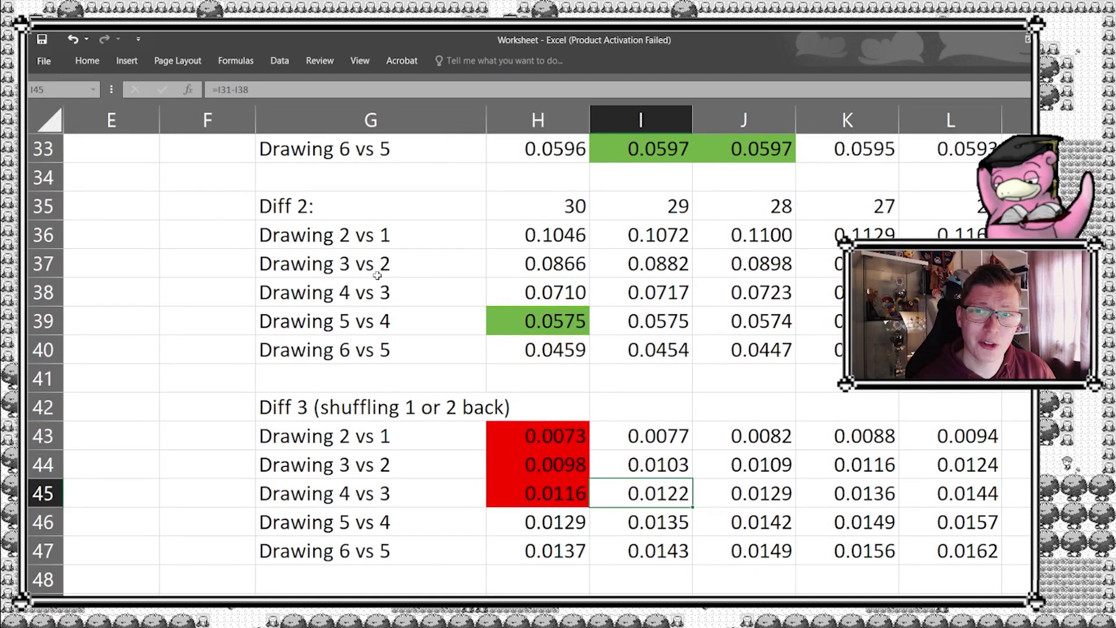
key("Up")
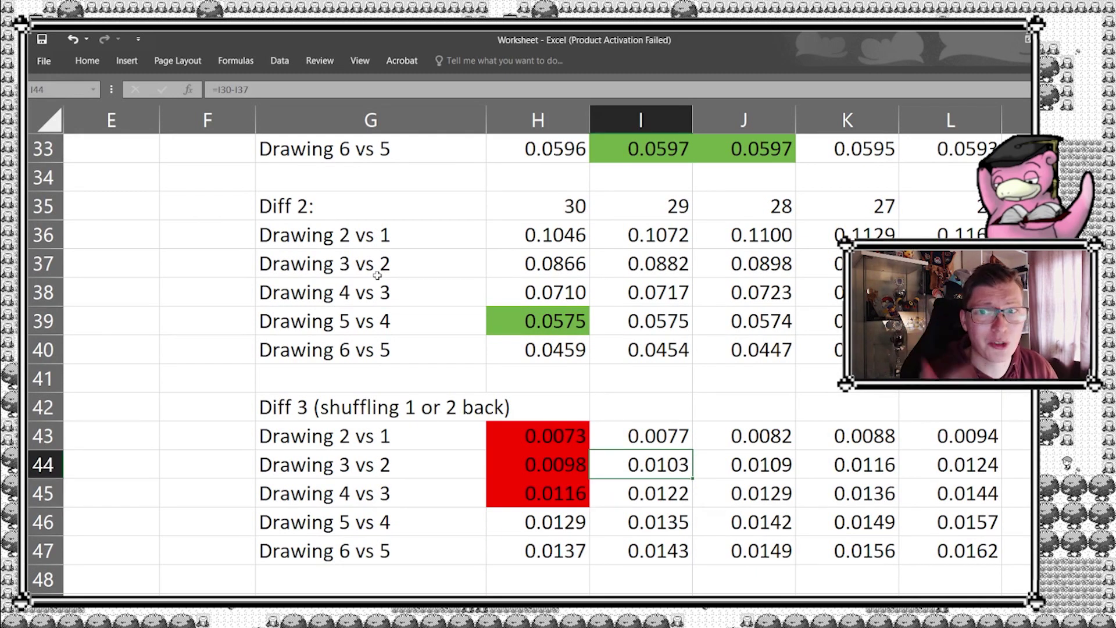
key("Up")
key("Right")
key("Right")
key("Left")
key("Left")
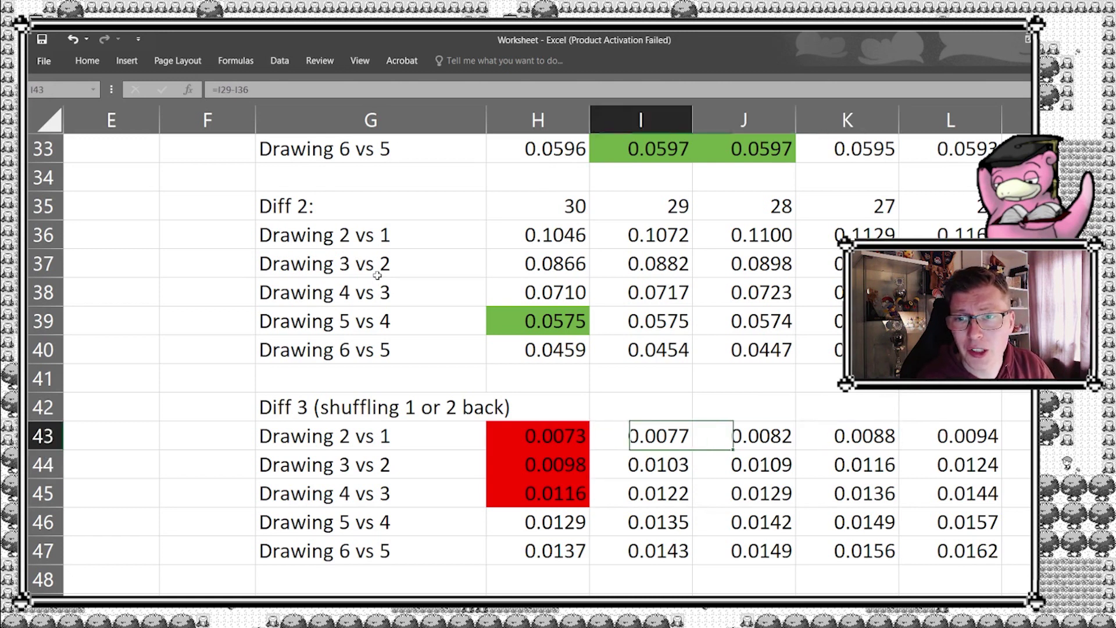
key("Left")
key("Down")
key("Down")
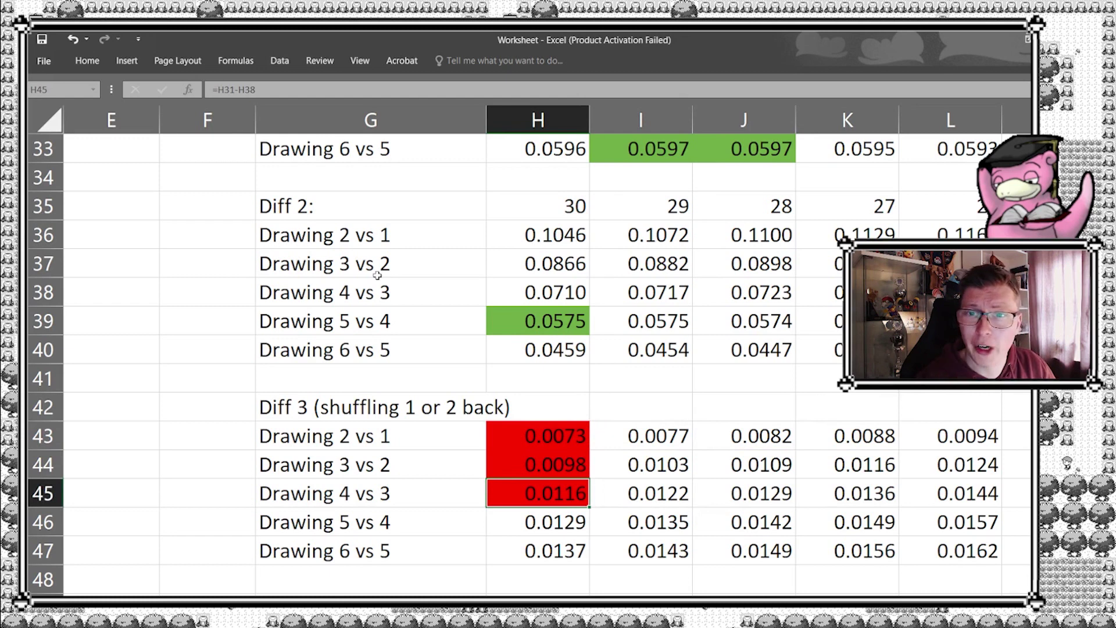
Follow the Drawing 4 vs 3 row of Diff 3 from the 30-card column to just past the table's end at AI45
key("Right")
key("Right")
key("Right")
key("Right")
key("Right")
key("Right")
key("Right")
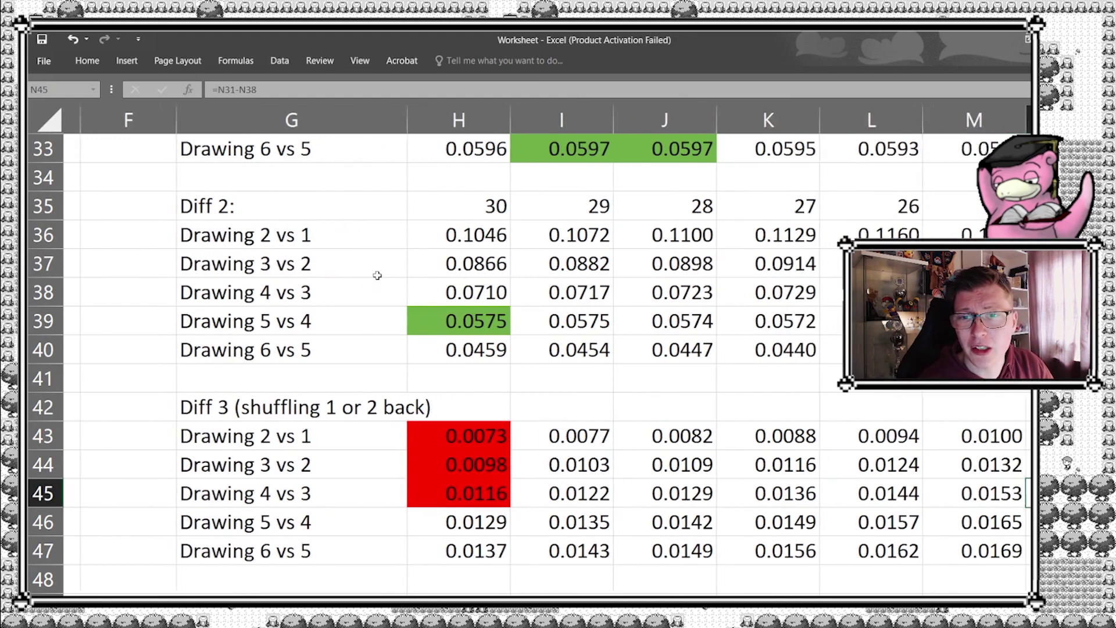
key("Right")
key("Right")
key("Right")
key("Right")
key("Right")
key("Right")
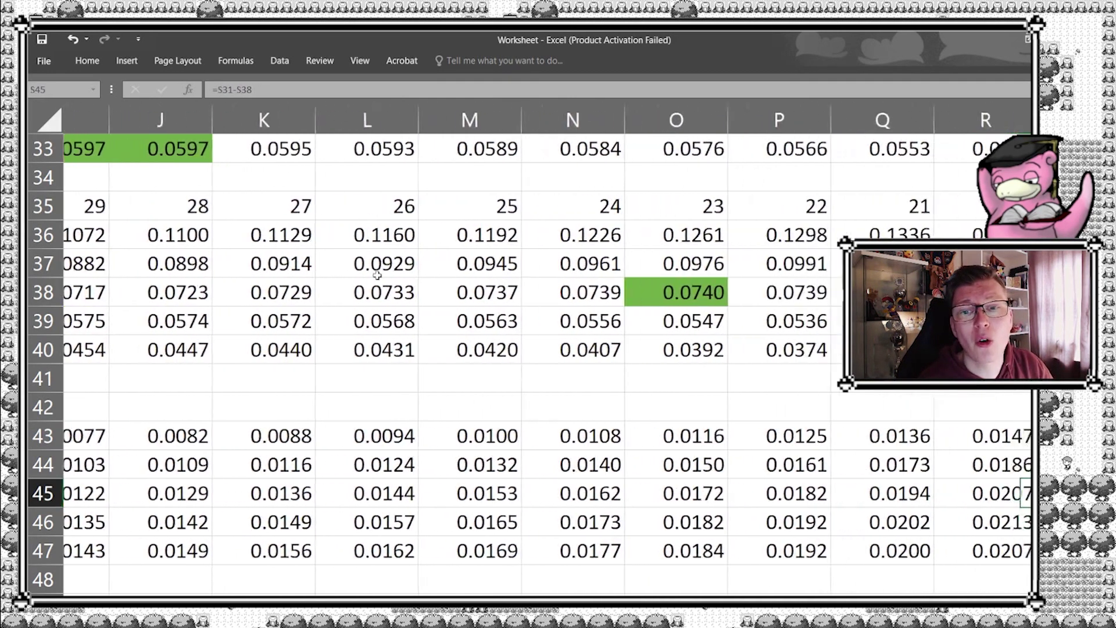
key("Right")
key("Right")
key("Right")
key("Right")
key("Right")
key("Right")
key("Right")
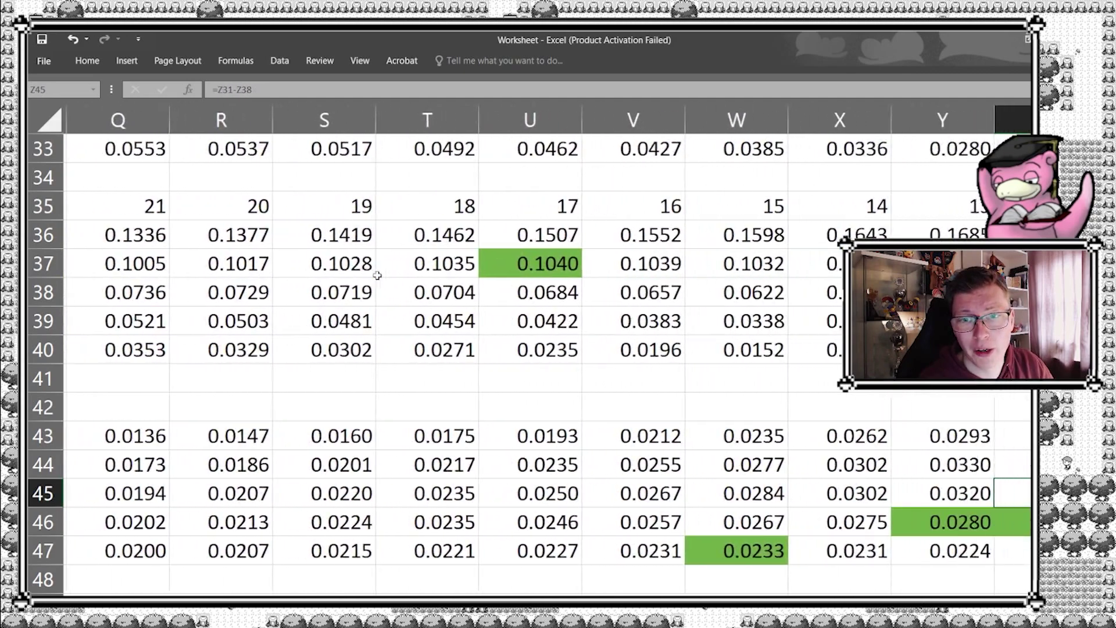
key("Right")
key("Right")
key("Right")
key("Right")
key("Right")
key("Right")
key("Right")
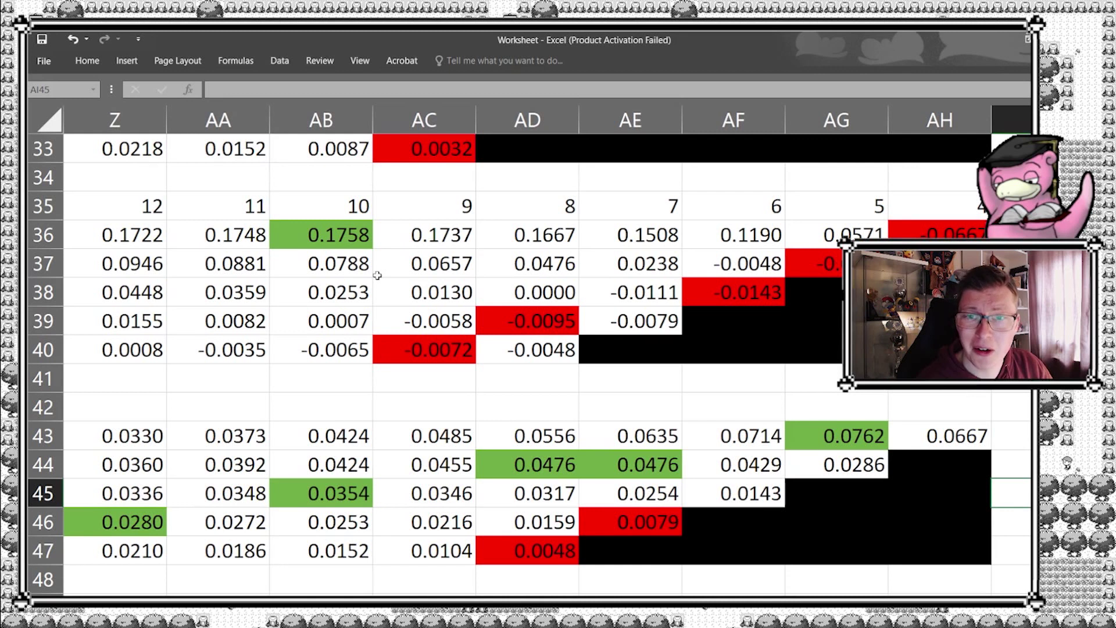
Go back to AE45 and examine the Drawing 3 vs 2 values around the green Diff 3 cells, ending at AC44
key("Left")
key("Left")
key("Left")
key("Left")
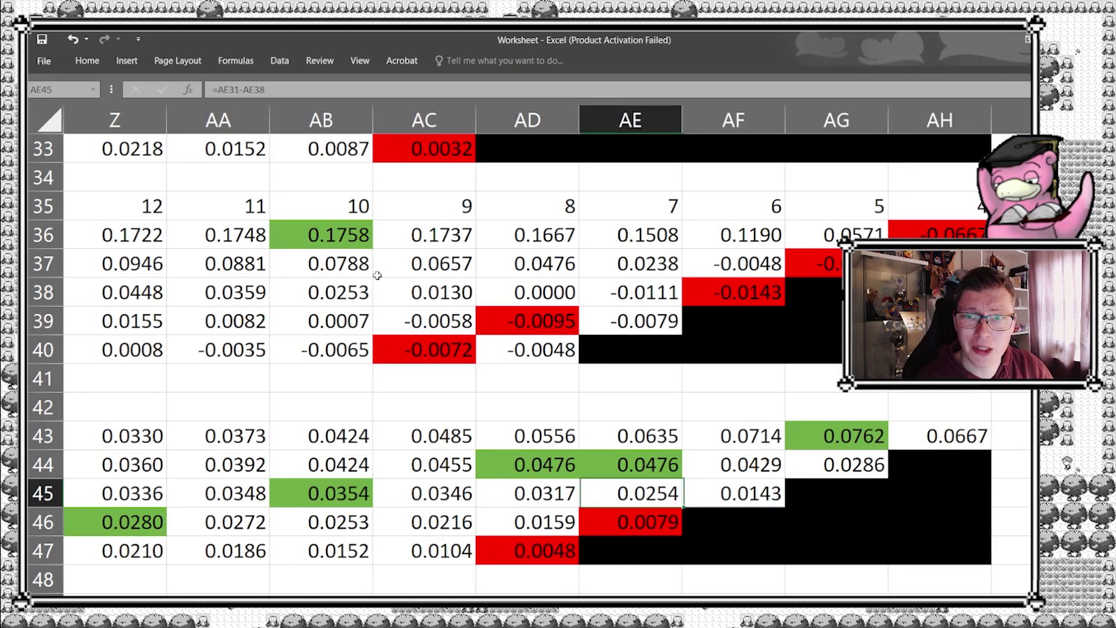
key("Up")
key("Left")
key("Left")
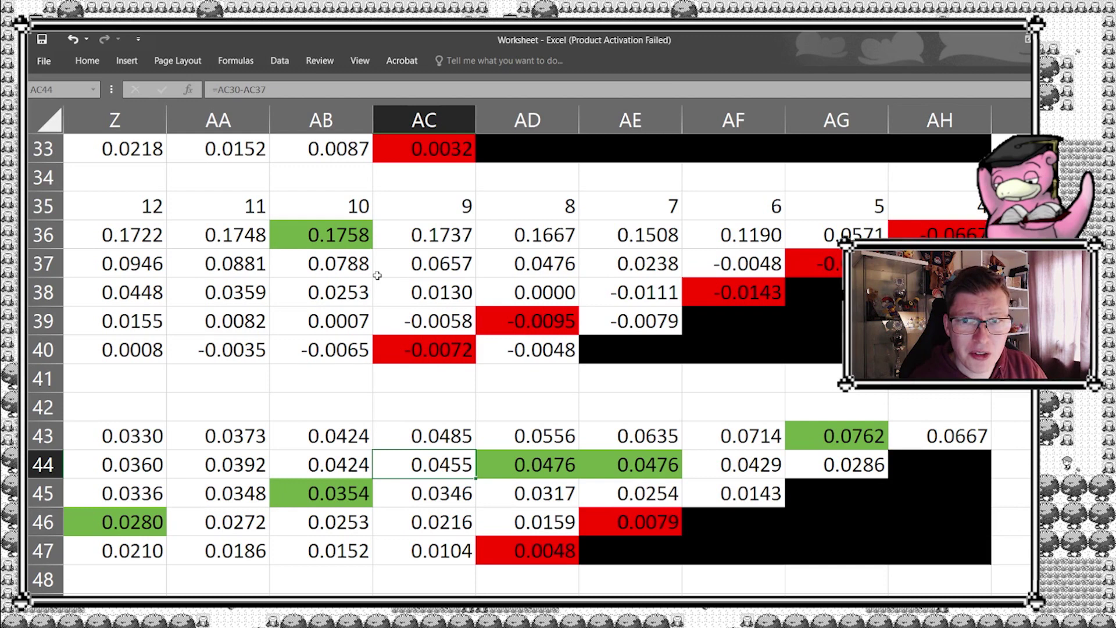
Return along the Drawing 4 vs 3 row of Diff 3 to the start of the table, ending beside the row labels
key("Down")
key("Left")
key("Left")
key("Left")
key("Left")
key("Left")
key("Left")
key("Left")
key("Left")
key("Left")
key("Left")
key("Left")
key("Left")
key("Left")
key("Left")
key("Left")
key("Left")
key("Left")
key("Left")
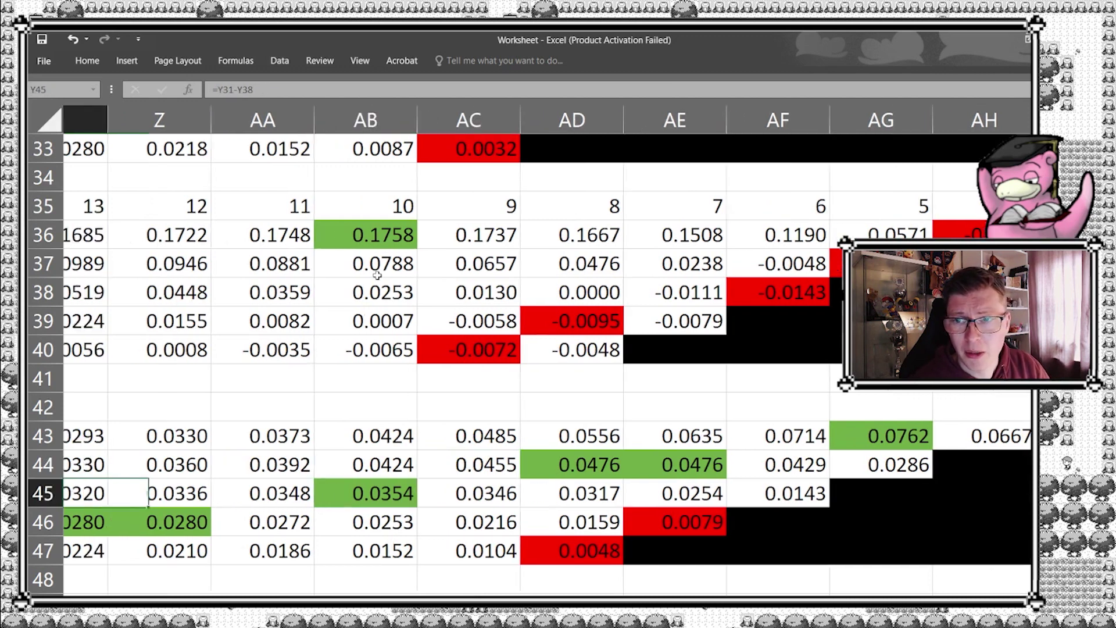
key("Left")
key("Left")
key("Left")
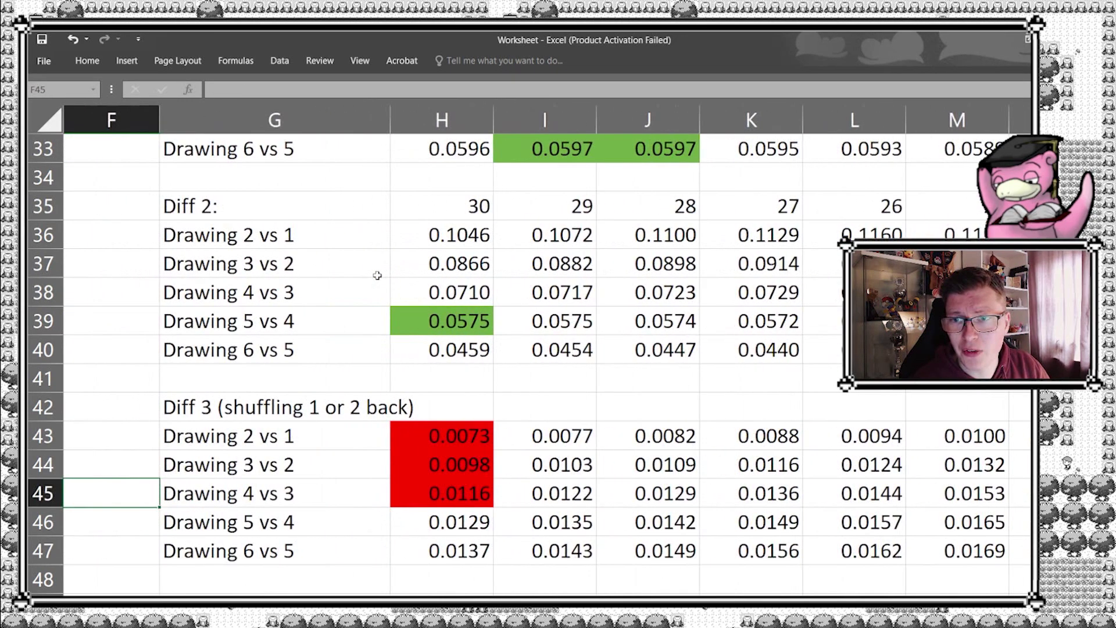
Review the Diff 3 row labels from Drawing 2 vs 1 down to Drawing 5 vs 4, ending at G46
key("Left")
key("Up")
key("Up")
key("Up")
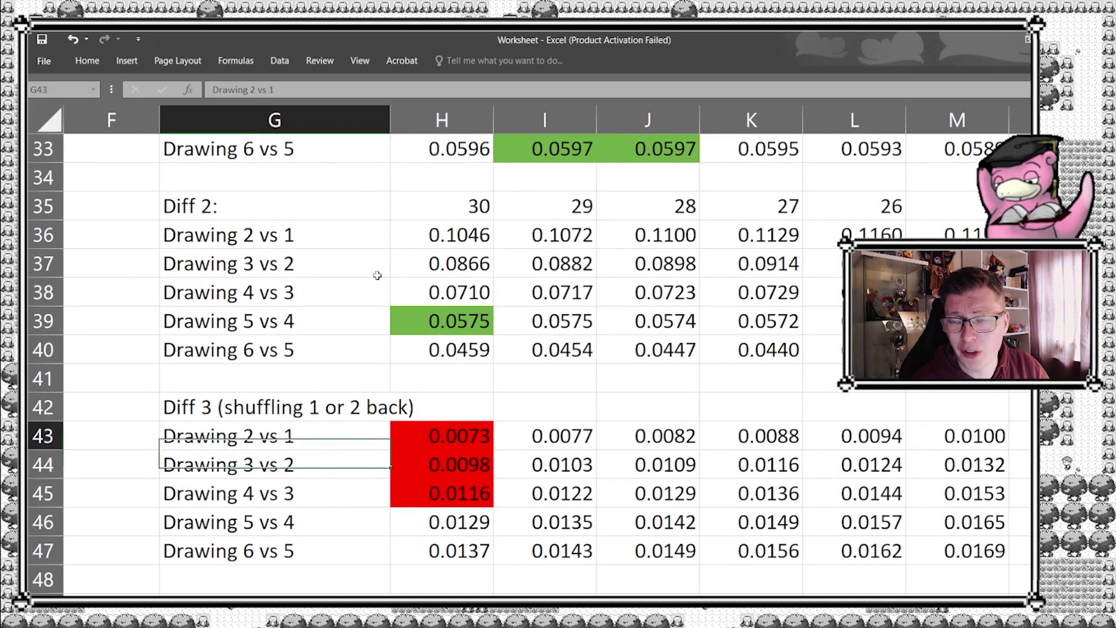
key("Down")
key("Down")
key("Down")
key("Down")
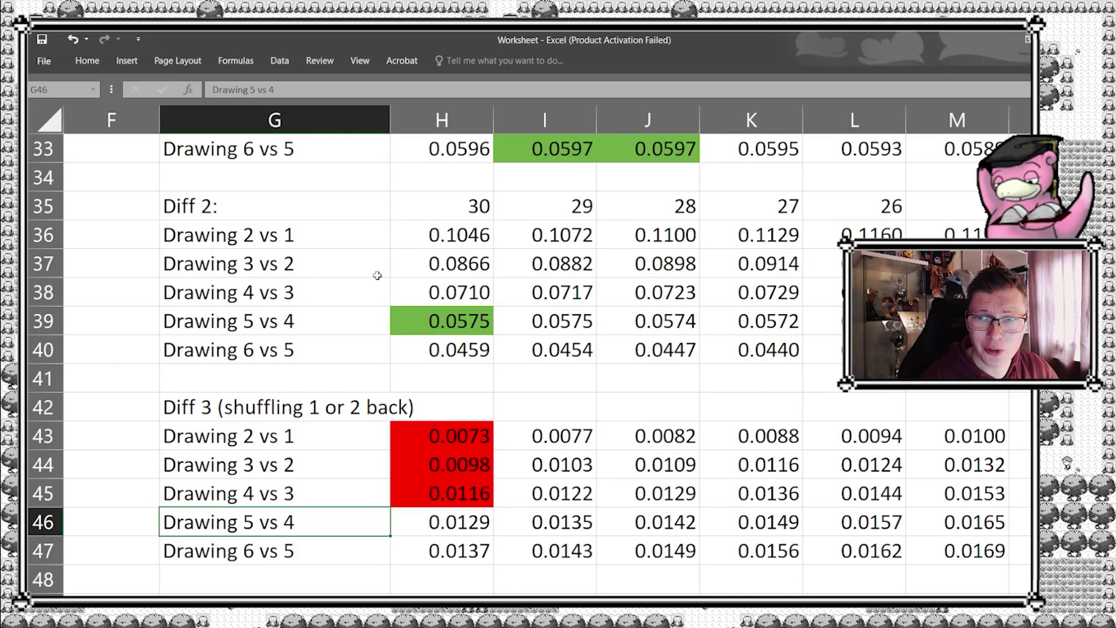
Go to the Drawing 2 vs 1 value of Diff 3 in the 30-card column, H43
key("Right")
key("Right")
key("Up")
key("Up")
key("Up")
key("Left")
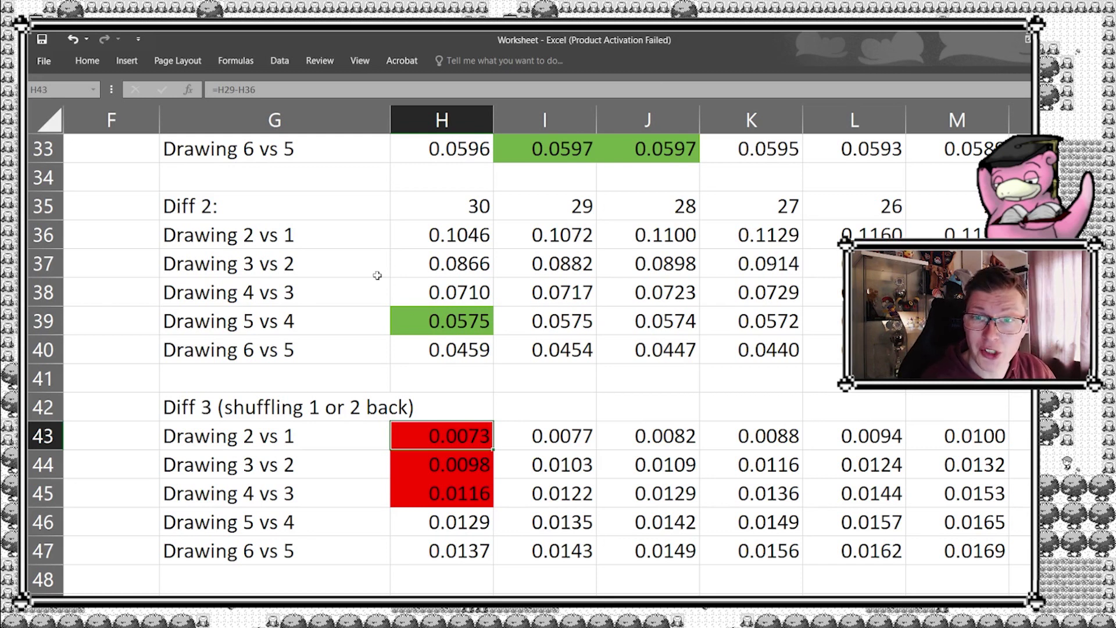
Compare the Diff 3 value in H43 with its Diff 2 counterpart in H36, ending back at H43
key("Up")
key("Up")
key("Up")
key("Up")
key("Up")
key("Up")
key("Up")
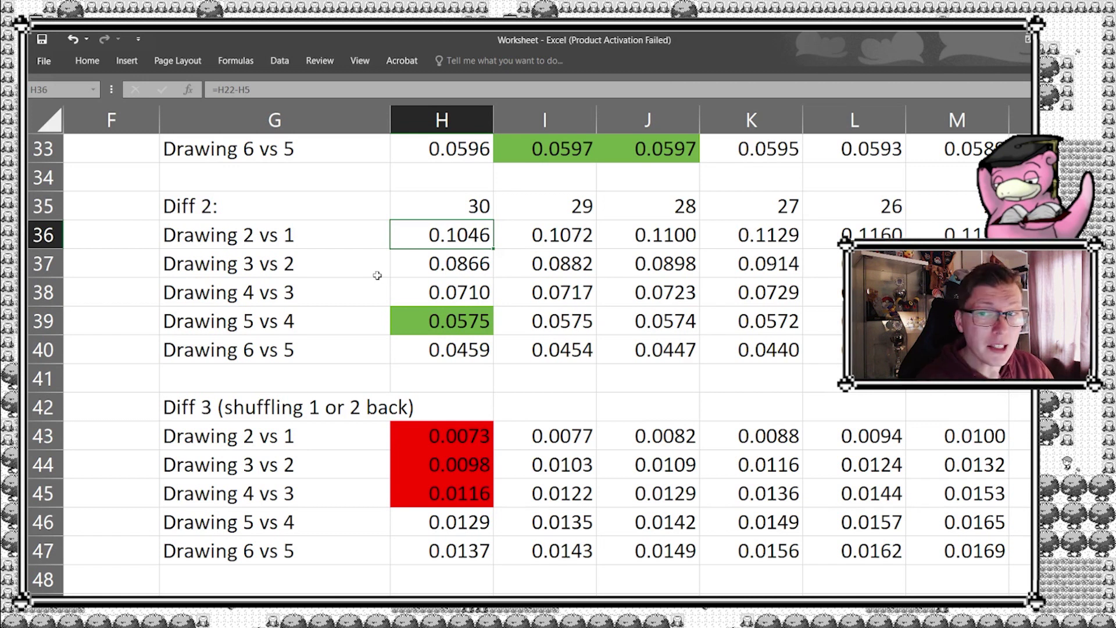
key("Down")
key("Down")
key("Down")
key("Down")
key("Down")
key("Down")
key("Down")
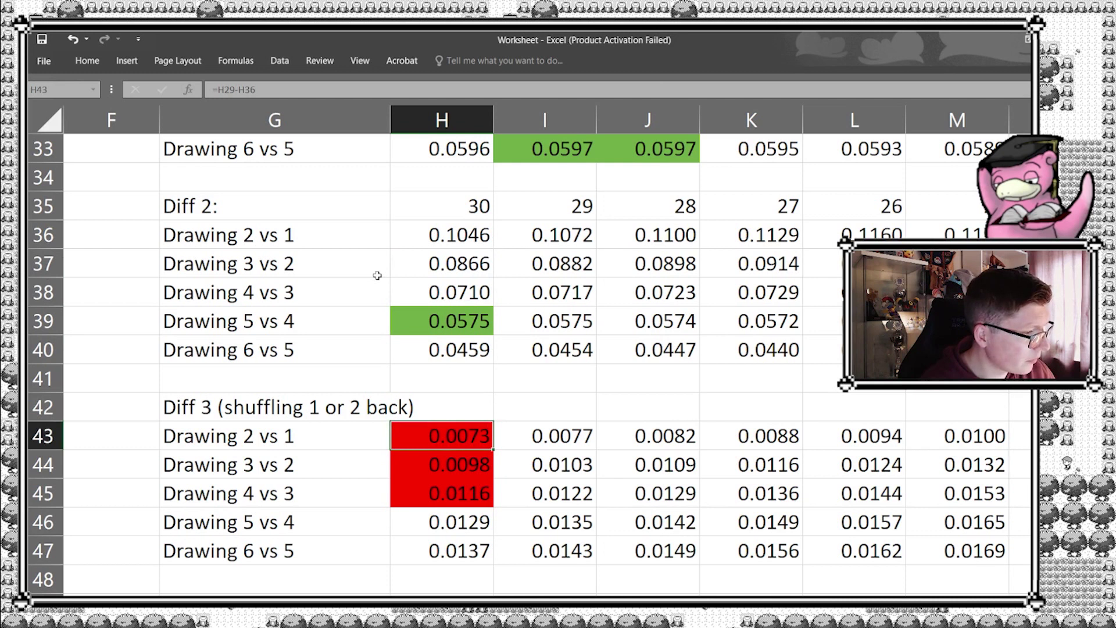
Go up the 30-card column to the Drawing 2 vs 1 value of Diff 1 in H29
key("Up")
key("Up")
key("Up")
key("Up")
key("Up")
key("Up")
key("Up")
key("Up")
key("Up")
key("Up")
key("Up")
key("Up")
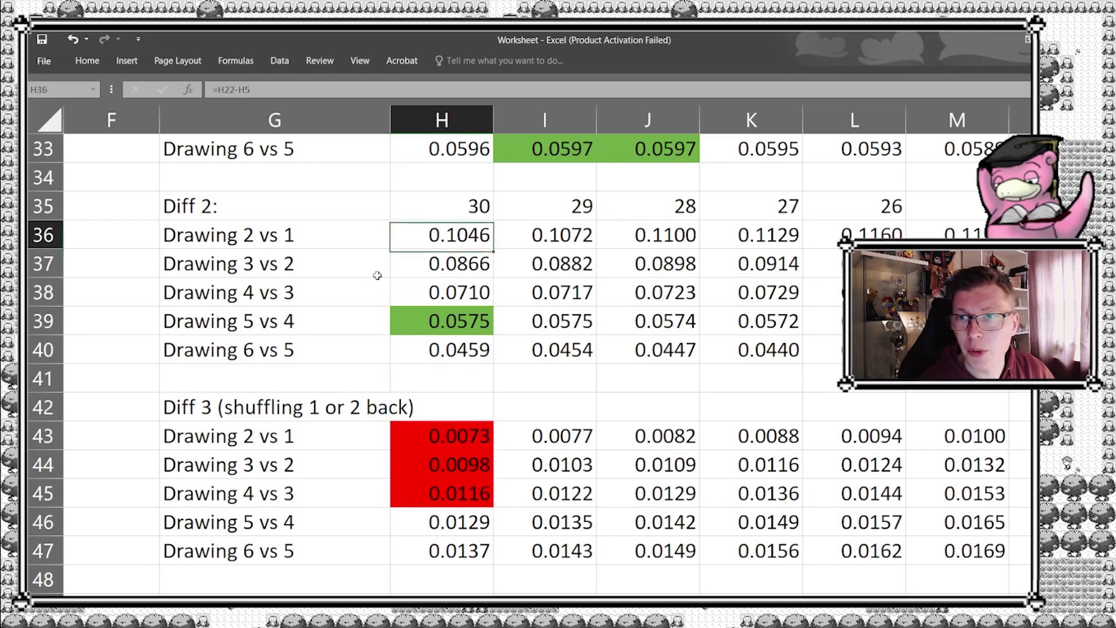
key("Up")
key("Up")
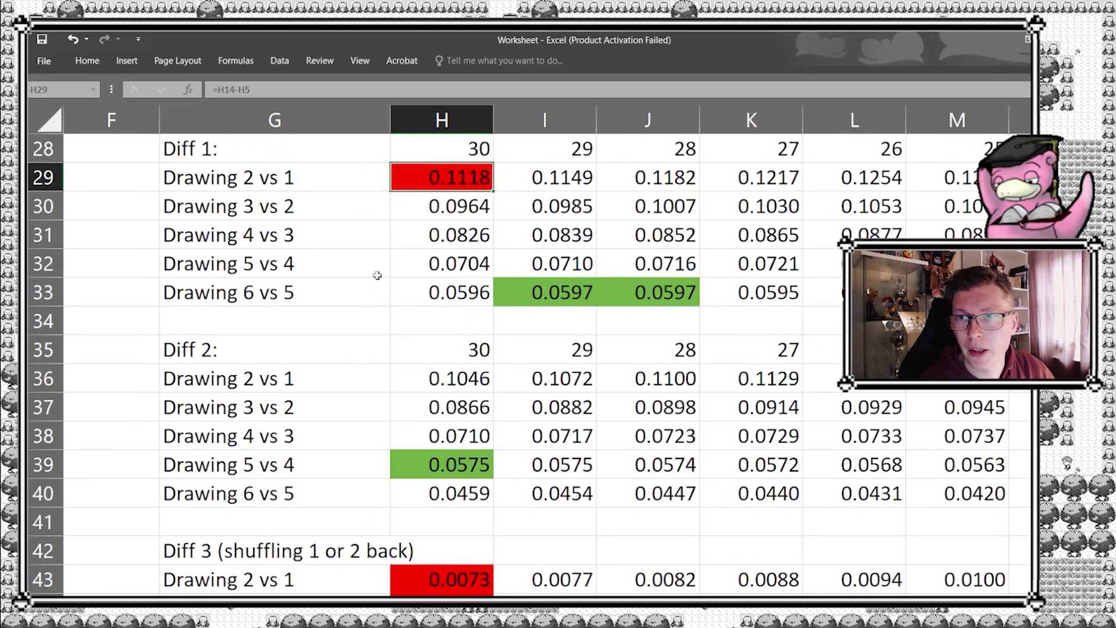
Compare Drawing 2 vs 1 for 30 cards between Diff 1 and Diff 2 at H36, ending at the Diff 3 value in H43
key("Down")
key("Down")
key("Down")
key("Down")
key("Down")
key("Down")
key("Down")
key("Down")
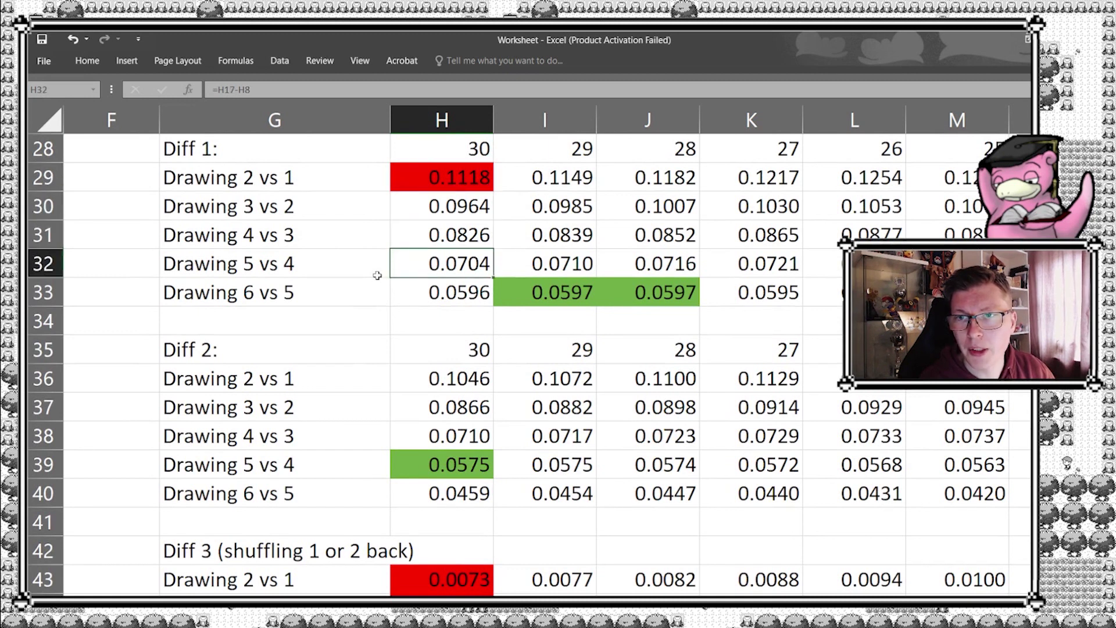
key("Up")
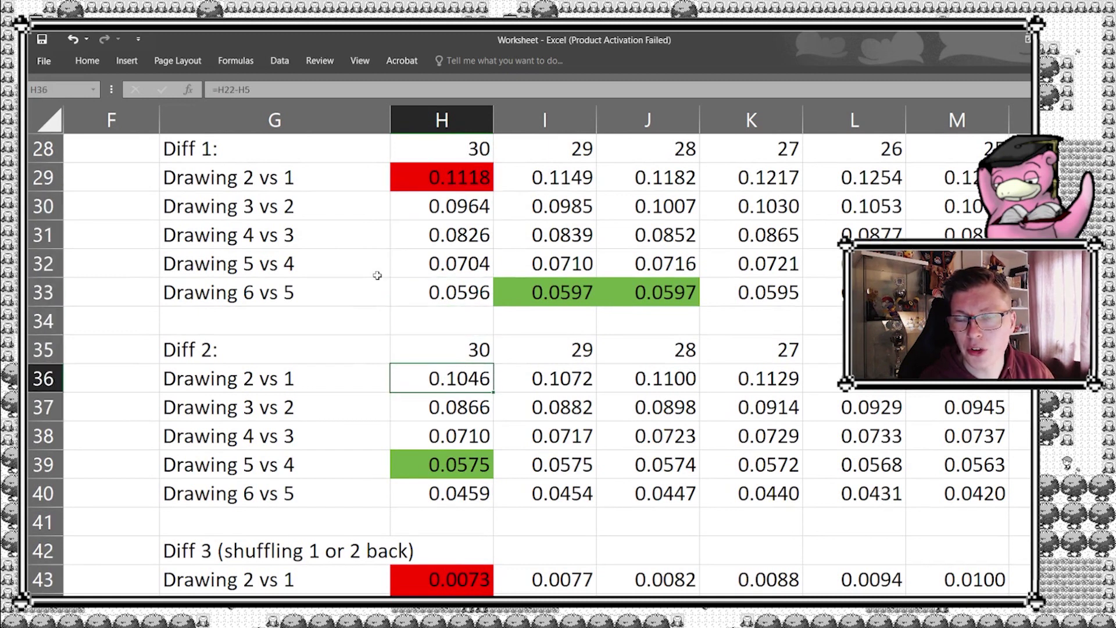
key("Down")
key("Down")
key("Down")
key("Down")
key("Down")
key("Down")
key("Down")
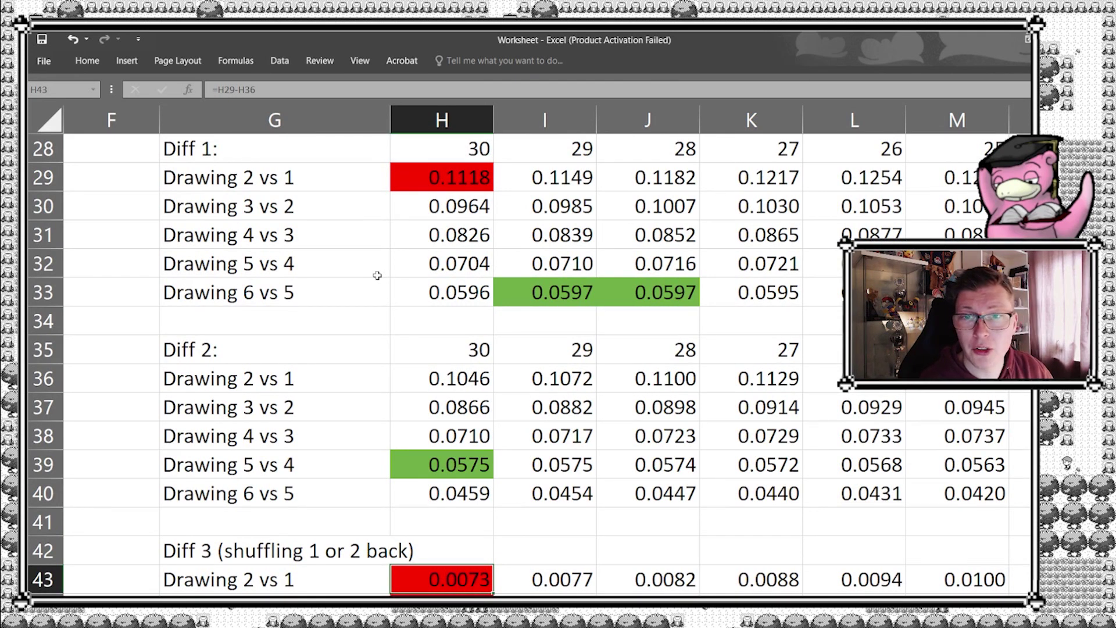
Go back up the 30-card column to the Diff 1 values and compare them with Drawing 2 vs 1 in Diff 2, ending at H36
key("Up")
key("Up")
key("Up")
key("Up")
key("Up")
key("Up")
key("Up")
key("Up")
key("Up")
key("Up")
key("Up")
key("Up")
key("Up")
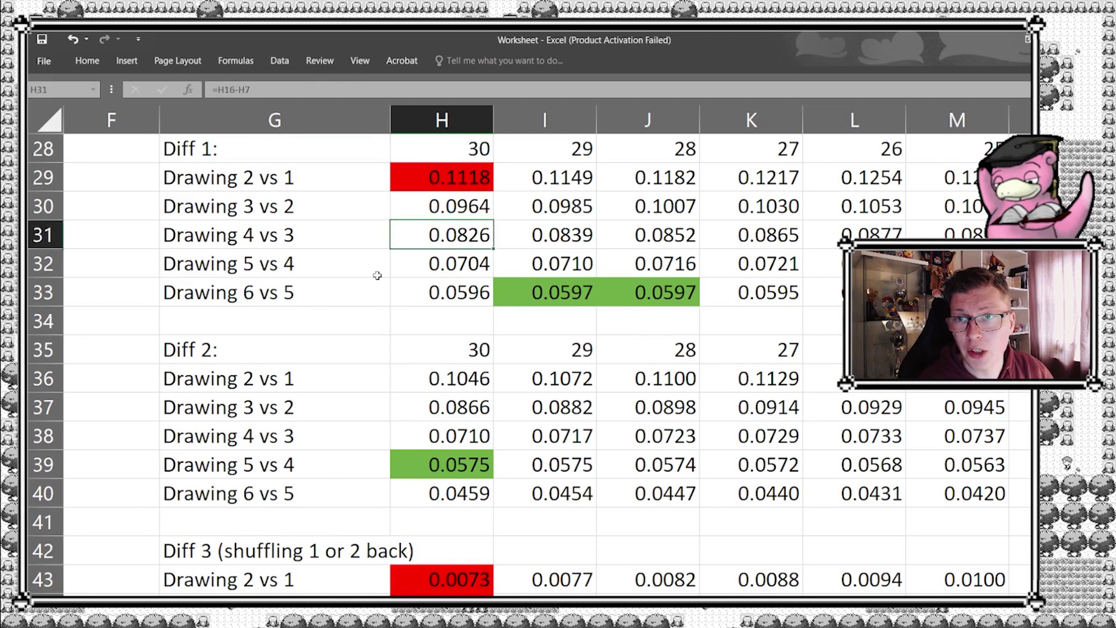
key("Down")
key("Down")
key("Down")
key("Down")
key("Down")
key("Down")
key("Down")
key("Down")
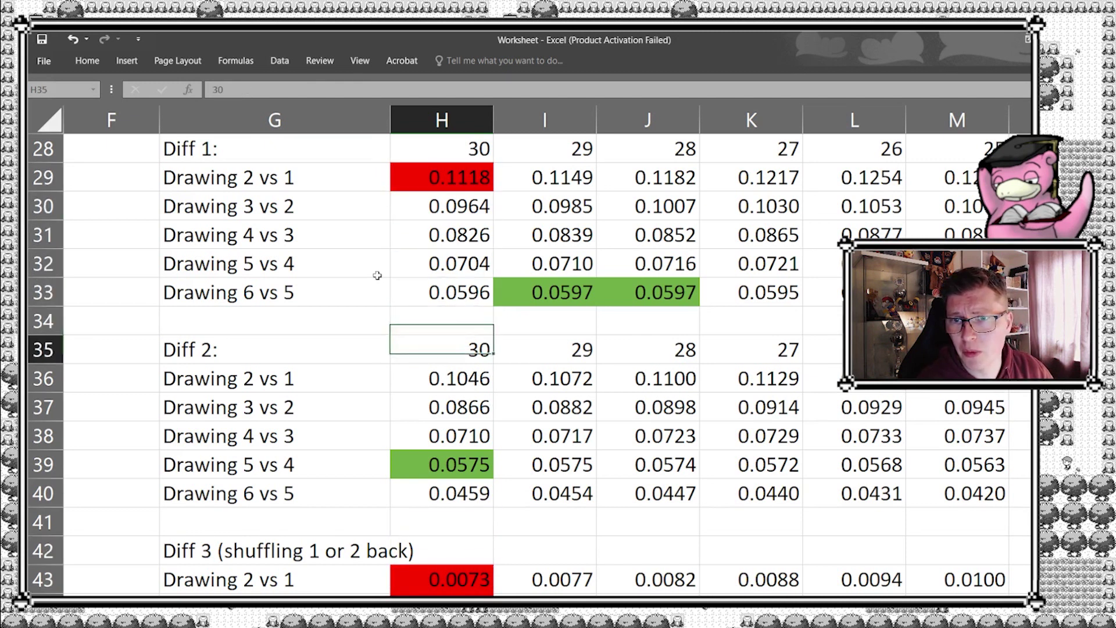
key("Up")
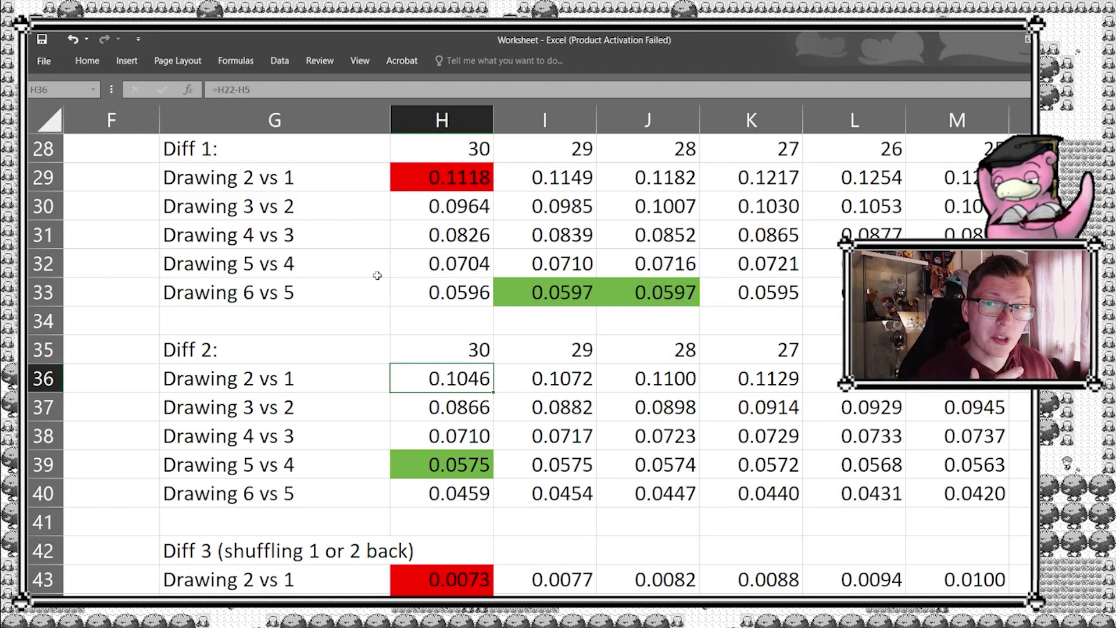
Go down the 30-card column through Diff 2 to the Drawing 6 vs 5 value of Diff 3 in H47
key("Down")
key("Down")
key("Down")
key("Down")
key("Down")
key("Down")
key("Down")
key("Down")
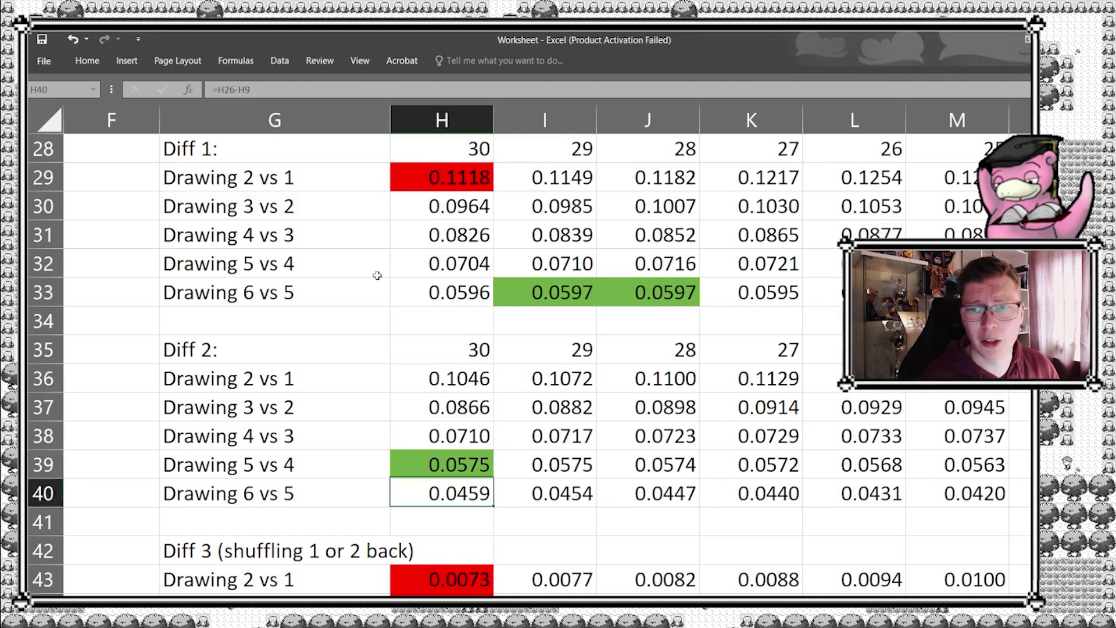
key("Down")
key("Down")
key("Down")
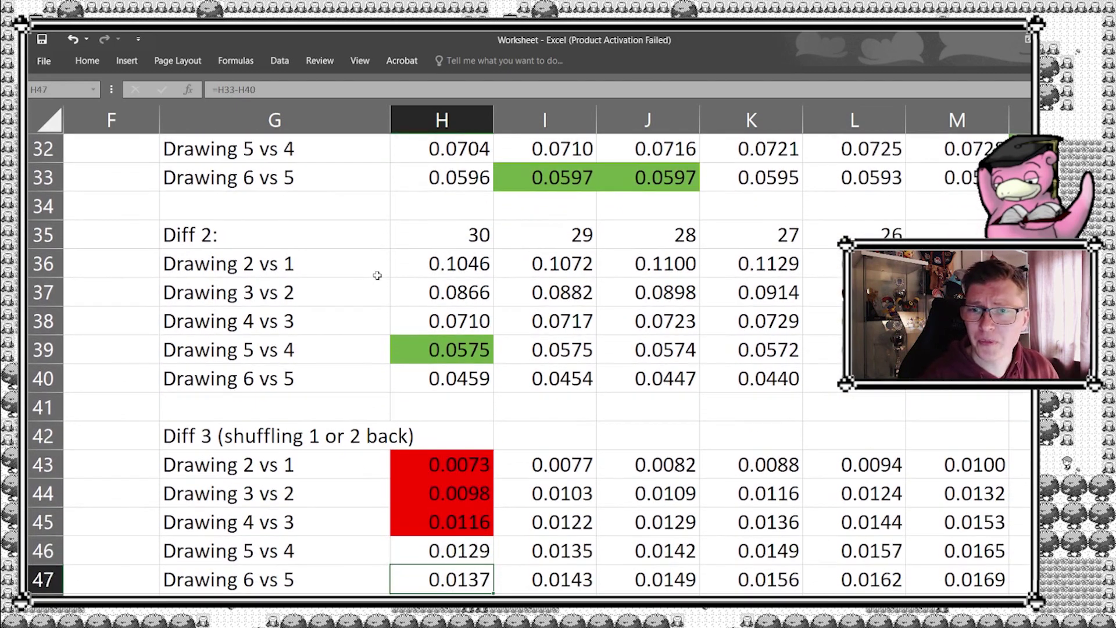
Go across the Drawing 6 vs 5 row of Diff 3 from the 30-card column to the 4-card column at AH47
key("Right")
key("Right")
key("Right")
key("Right")
key("Right")
key("Right")
key("Right")
key("Right")
key("Right")
key("Right")
key("Right")
key("Right")
key("Right")
key("Right")
key("Right")
key("Right")
key("Right")
key("Right")
key("Right")
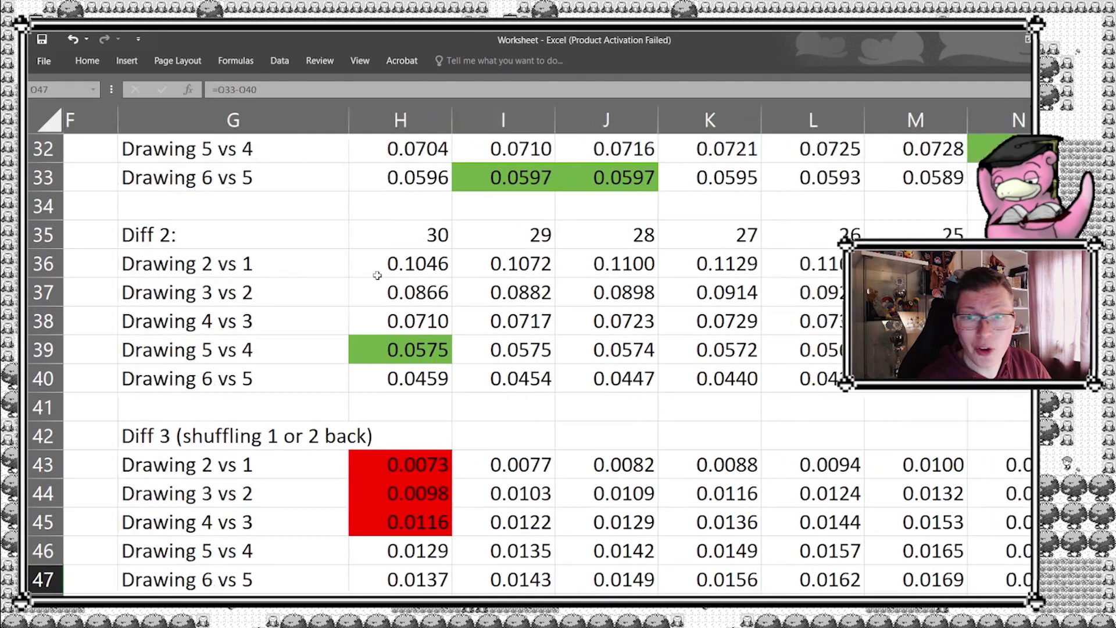
key("Right")
key("Right")
key("Right")
key("Right")
key("Right")
key("Right")
key("Right")
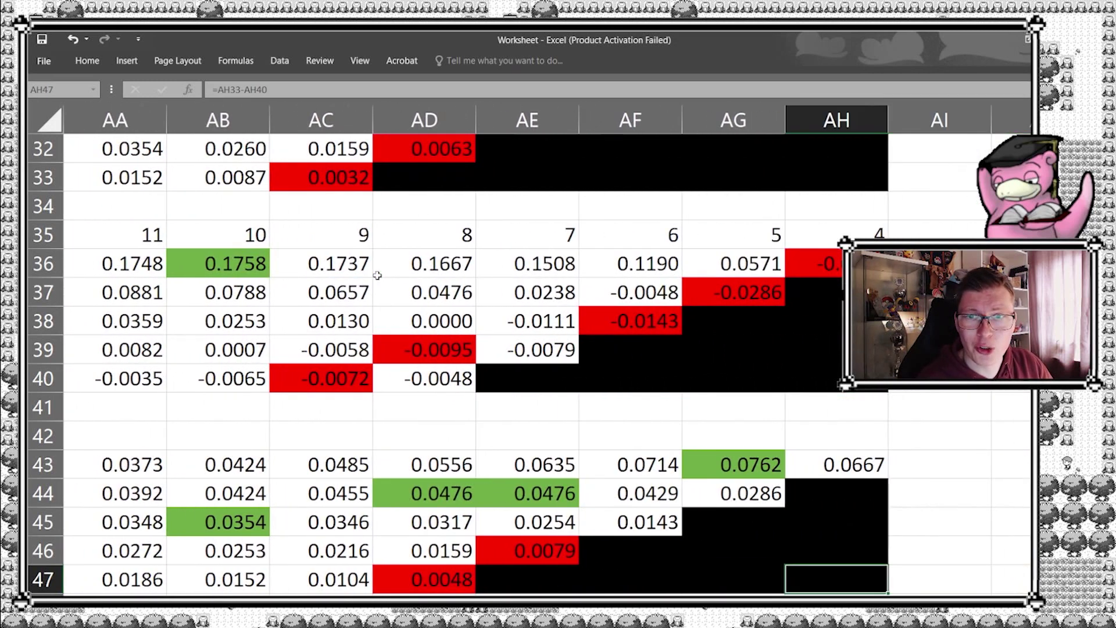
Go back along the Drawing 6 vs 5 row of Diff 3 through the smaller deck sizes to the 30-card column
key("Left")
key("Left")
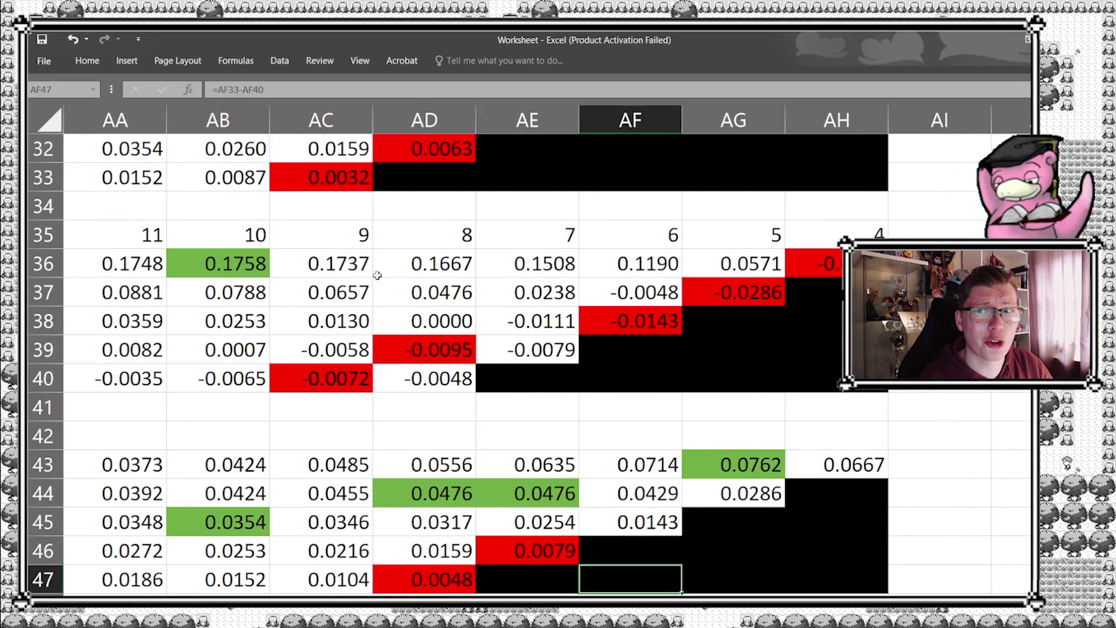
key("Left")
key("Left")
key("Left")
key("Left")
key("Left")
key("Left")
key("Left")
key("Left")
key("Left")
key("Left")
key("Left")
key("Left")
key("Left")
key("Left")
key("Left")
key("Left")
key("Left")
key("Left")
key("Left")
key("Left")
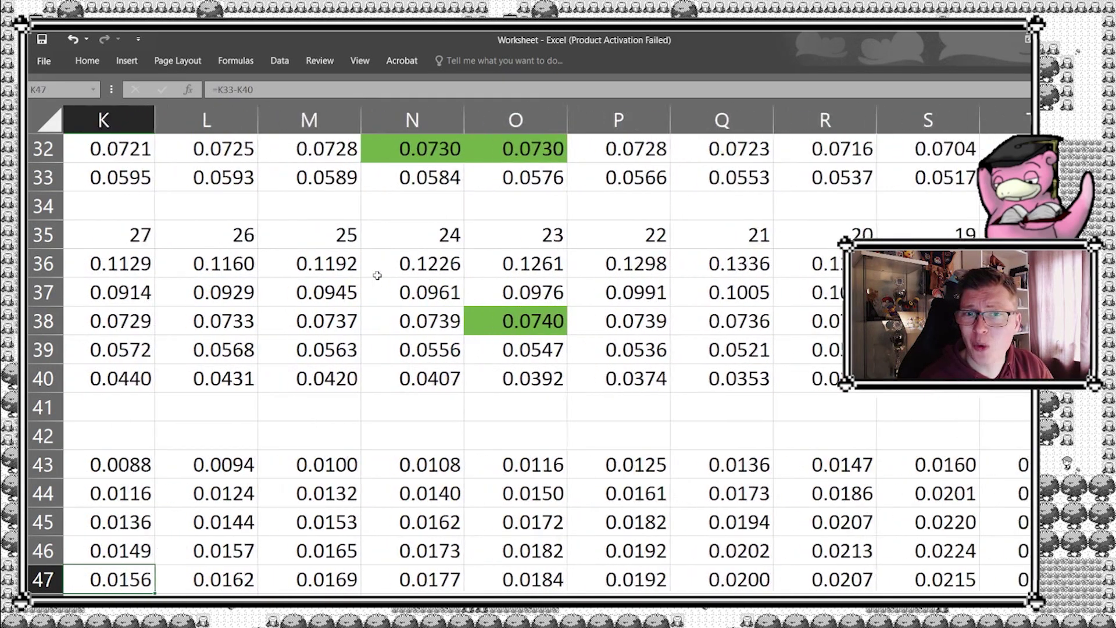
key("Left")
key("Left")
key("Left")
key("Left")
key("Left")
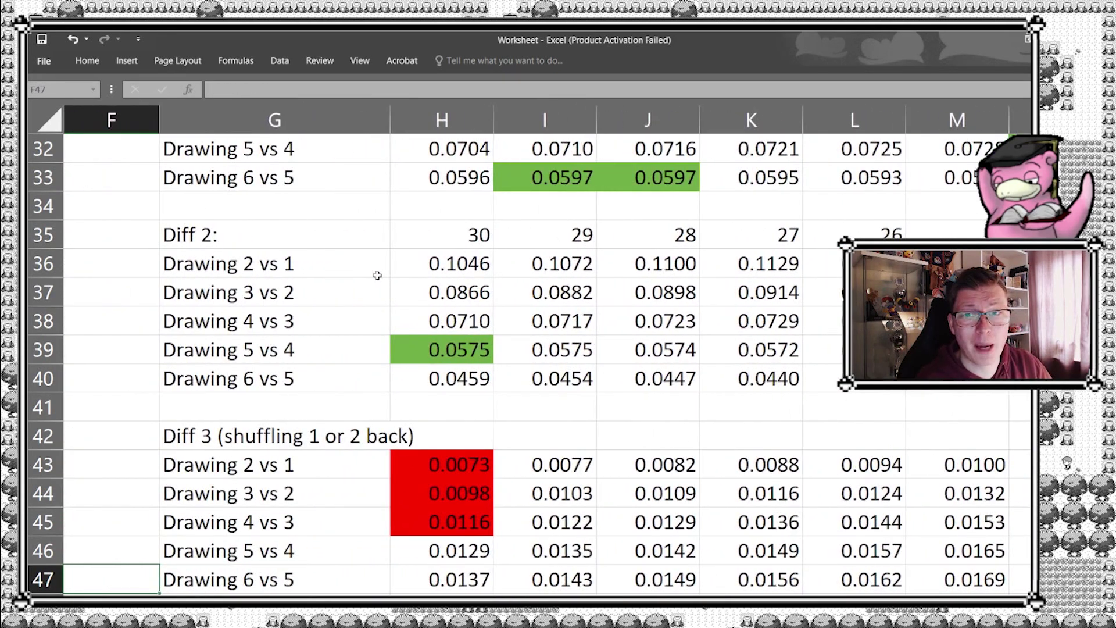
key("Left")
key("Right")
key("Right")
key("Right")
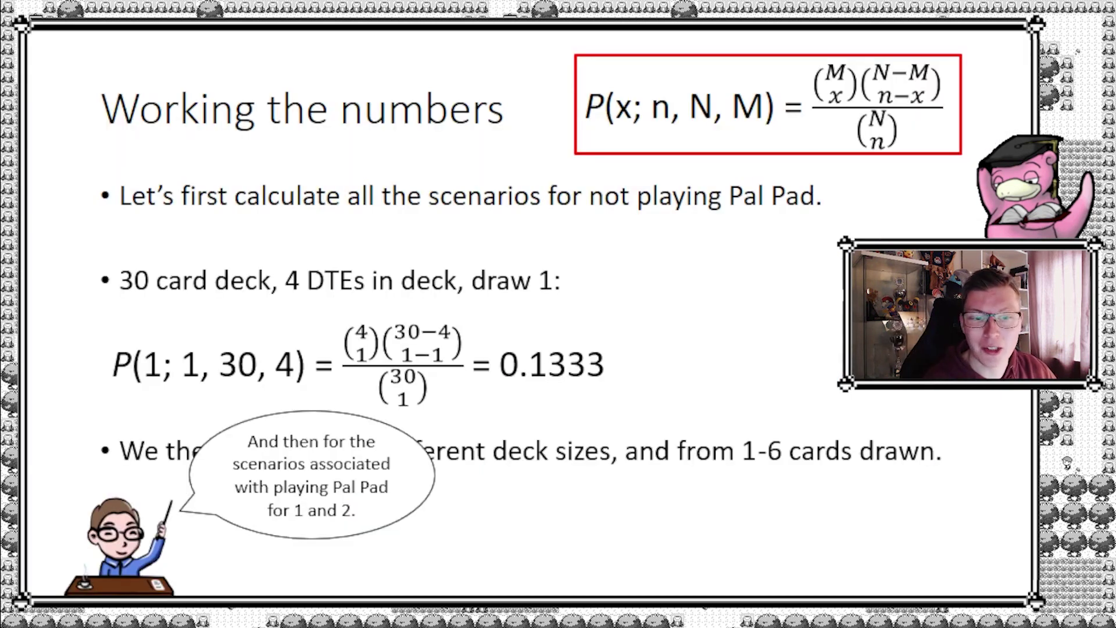
key("Right")
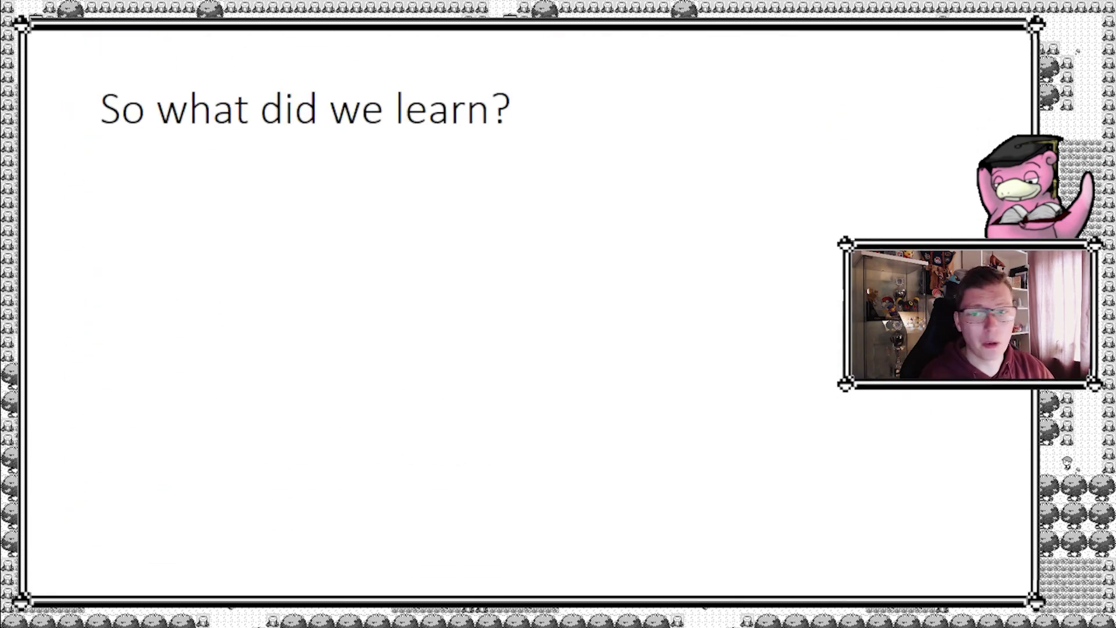
key("Right")
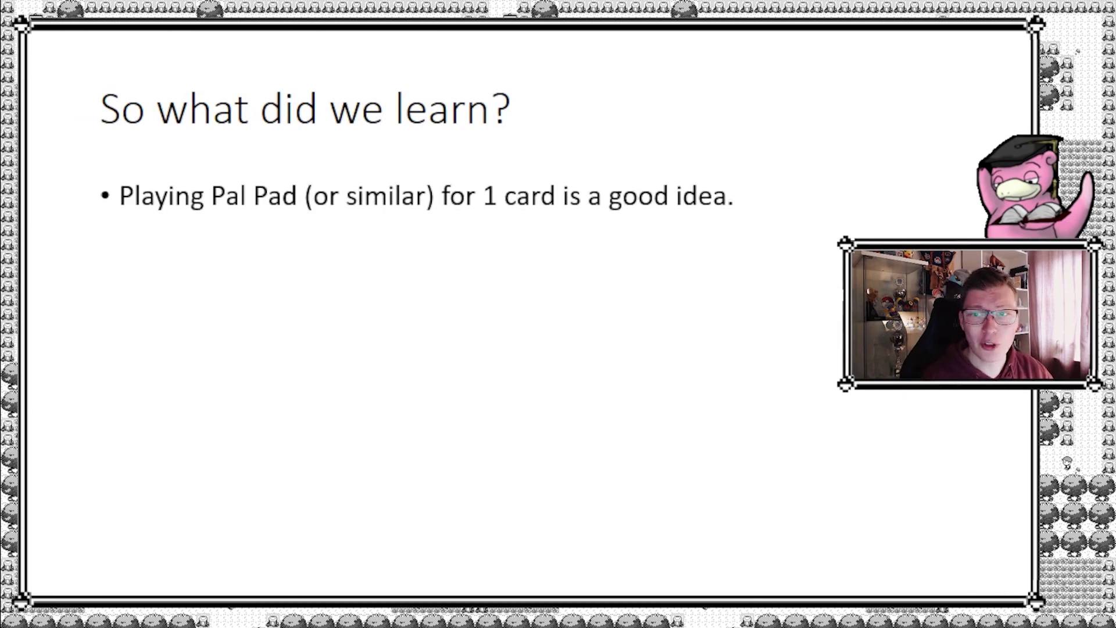